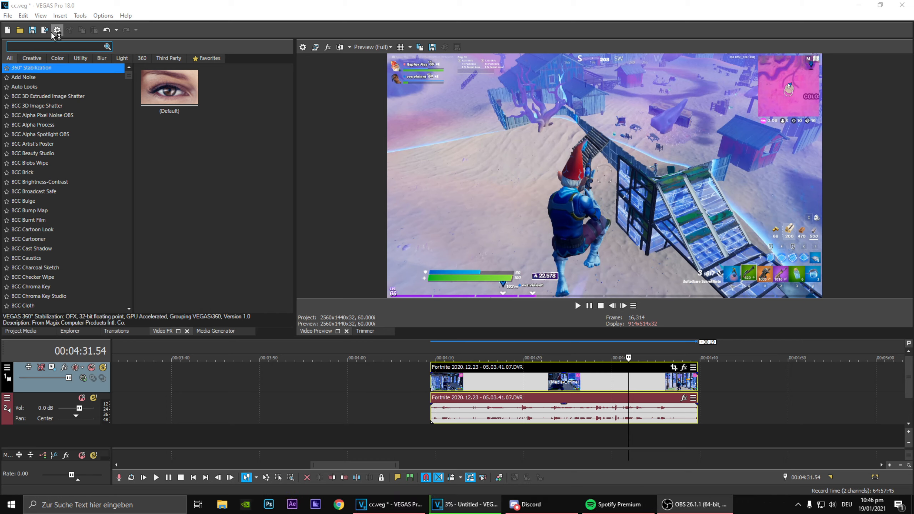
Save the project and apply the default Looks effect, found by searching for "look", to the Fortnite video clip.
left_click(32, 31)
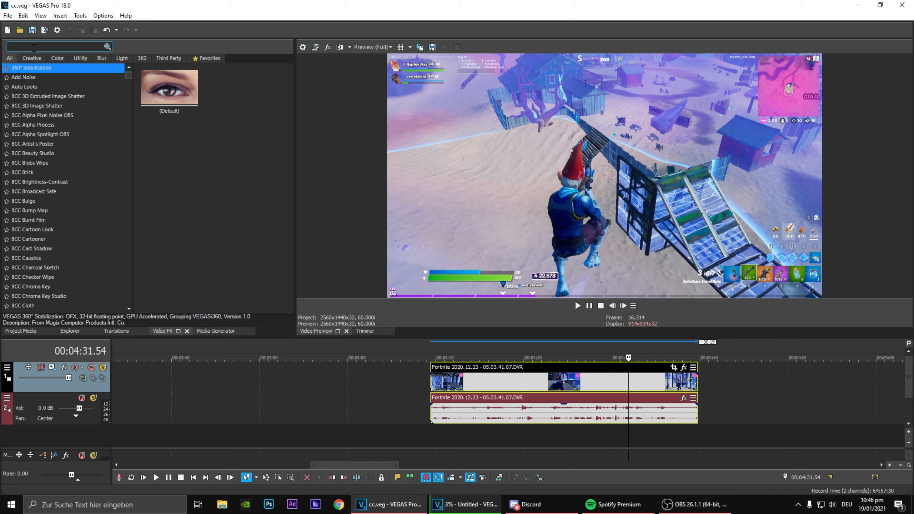
type("look")
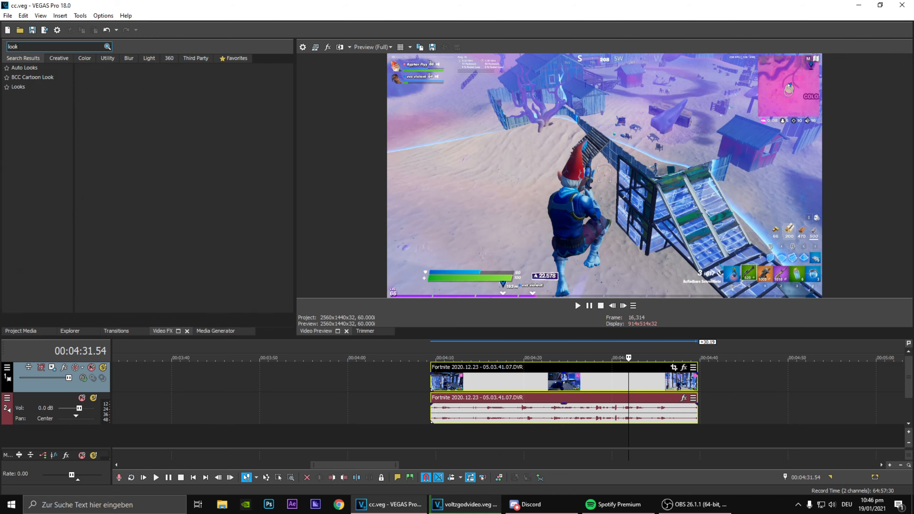
left_click(20, 89)
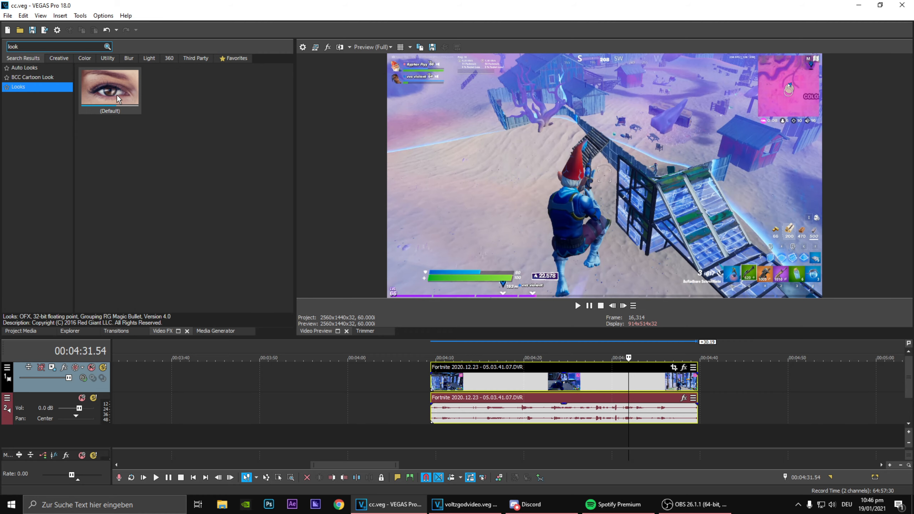
left_click_drag(108, 96, 593, 386)
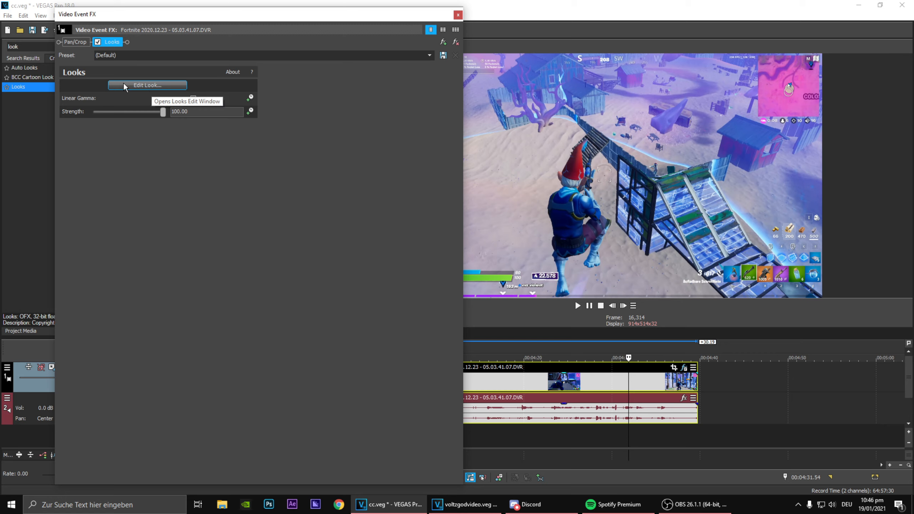
Open the Looks editor for the clip, show the Analog Tribe looks and maximize the editor window.
left_click(145, 86)
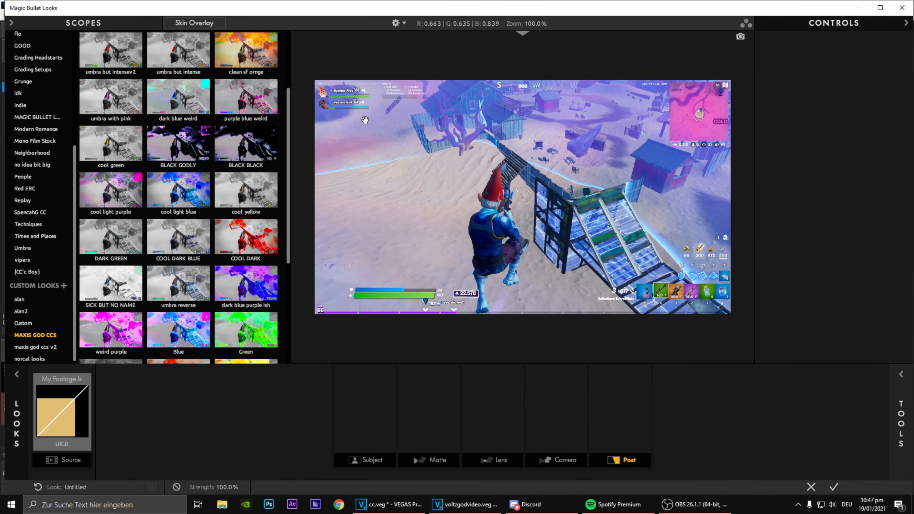
scroll(37, 113, "up", 5)
left_click(31, 60)
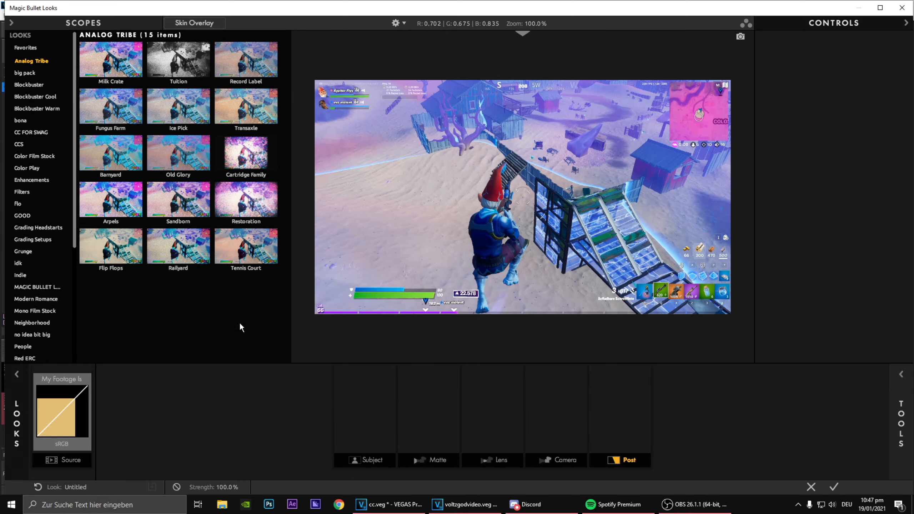
left_click(880, 8)
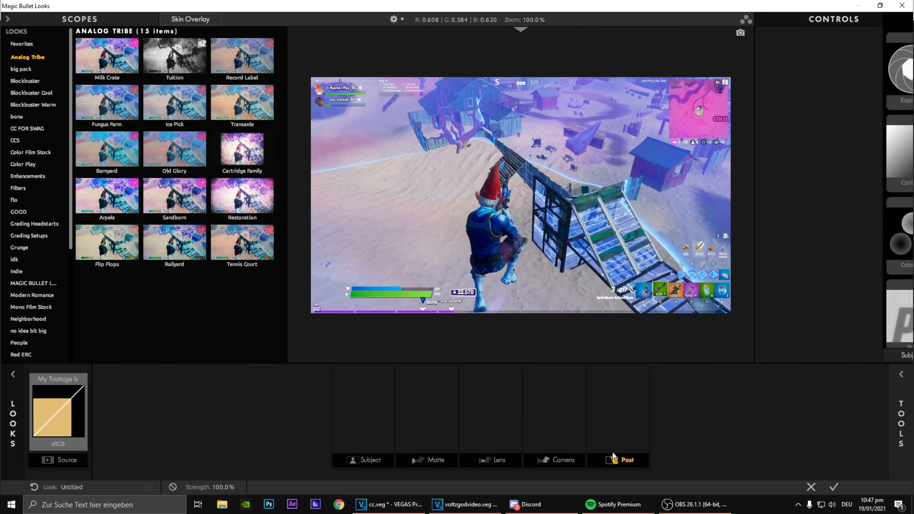
Add an HSL Colors tool to the Post stage of the look and show its controls.
left_click(901, 376)
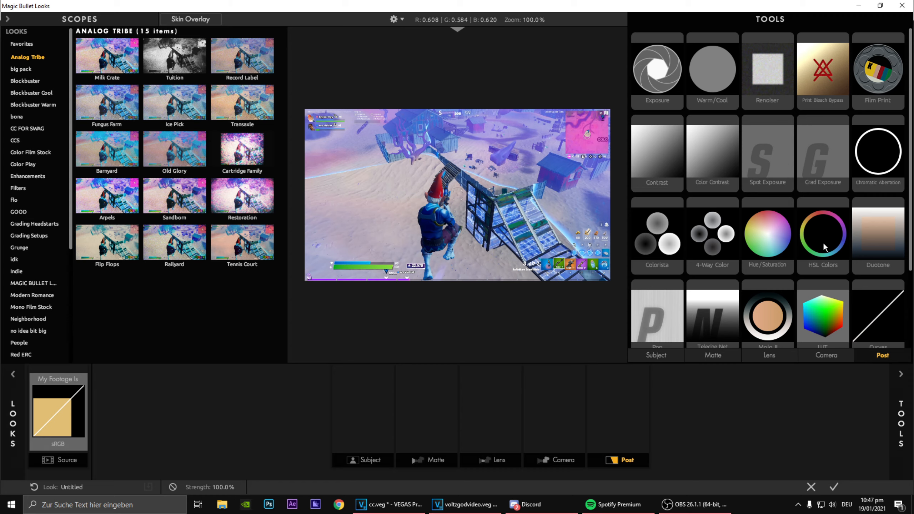
scroll(822, 242, "down", 1)
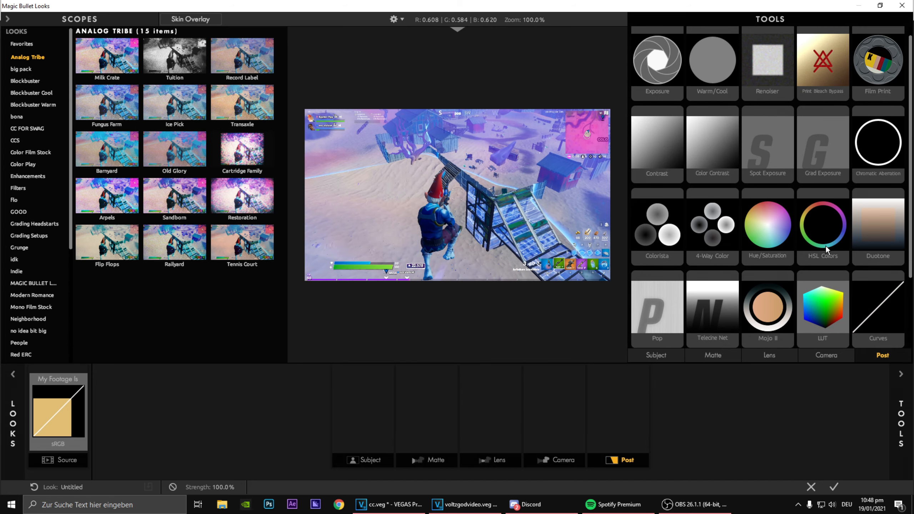
left_click_drag(829, 241, 629, 394)
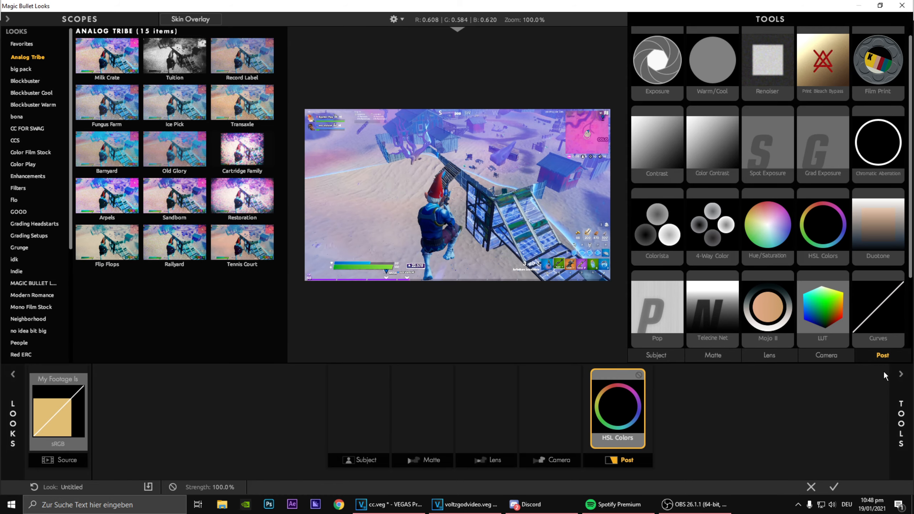
left_click(901, 374)
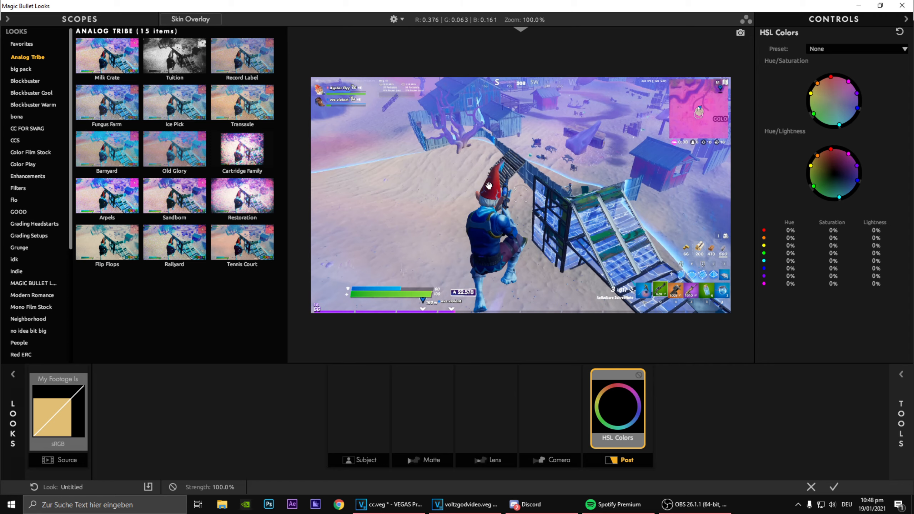
Set the HSL saturation to +100% for red, -99.8% for yellow and -100% for all the other colors.
left_click_drag(834, 230, 863, 231)
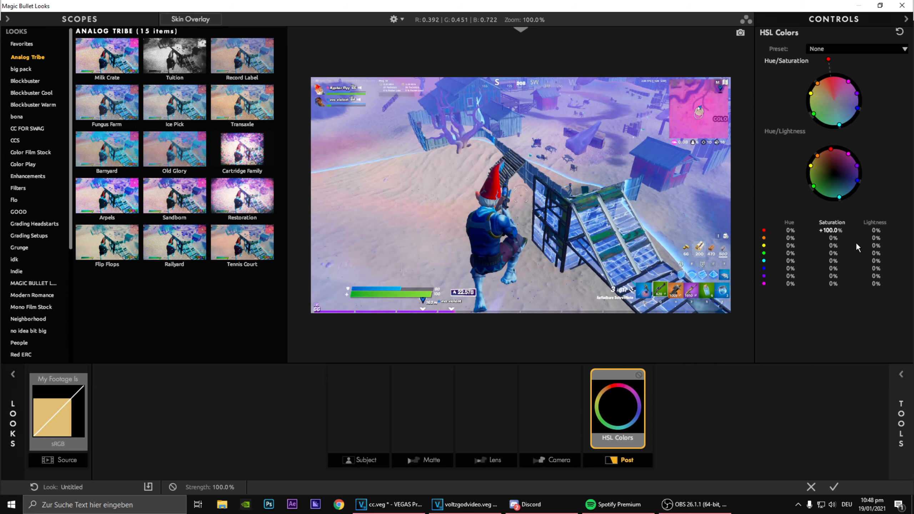
left_click_drag(833, 238, 901, 268)
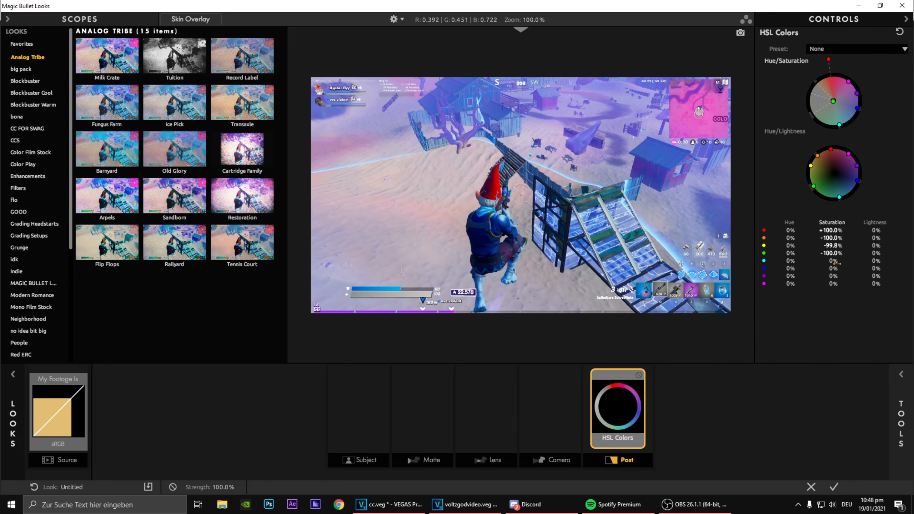
left_click_drag(836, 263, 820, 262)
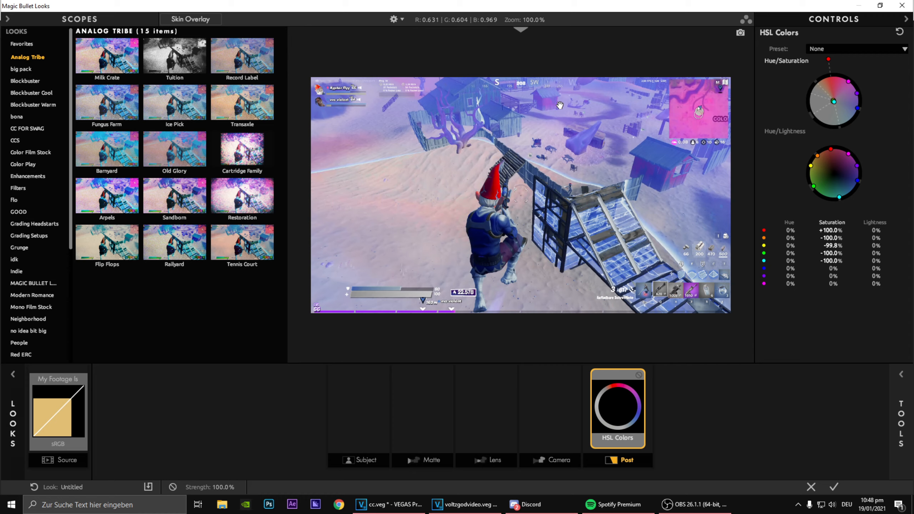
left_click_drag(833, 268, 821, 268)
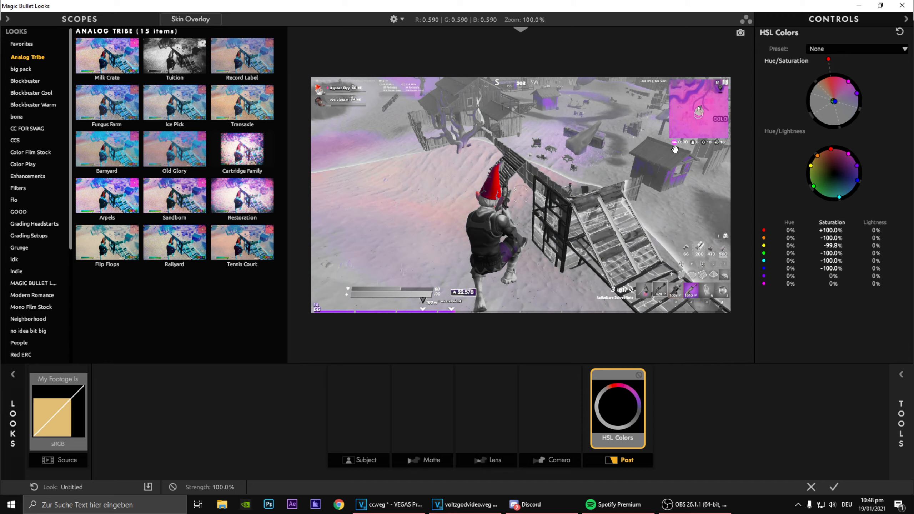
left_click_drag(832, 276, 802, 284)
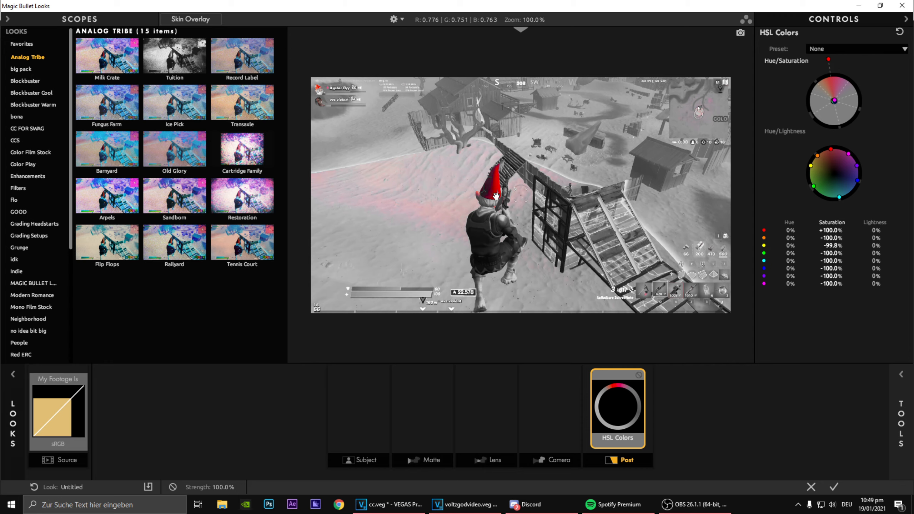
Adjust the saturation to -100% for yellow, +100% for cyan and -99.9% for blue, and test red at -100% before restoring it to +100%.
left_click_drag(832, 245, 827, 253)
left_click_drag(831, 260, 842, 229)
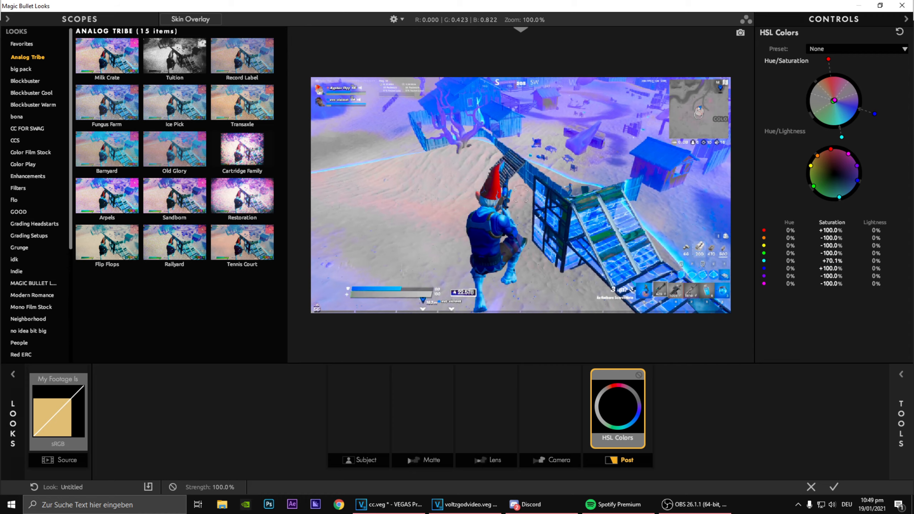
left_click_drag(829, 260, 854, 256)
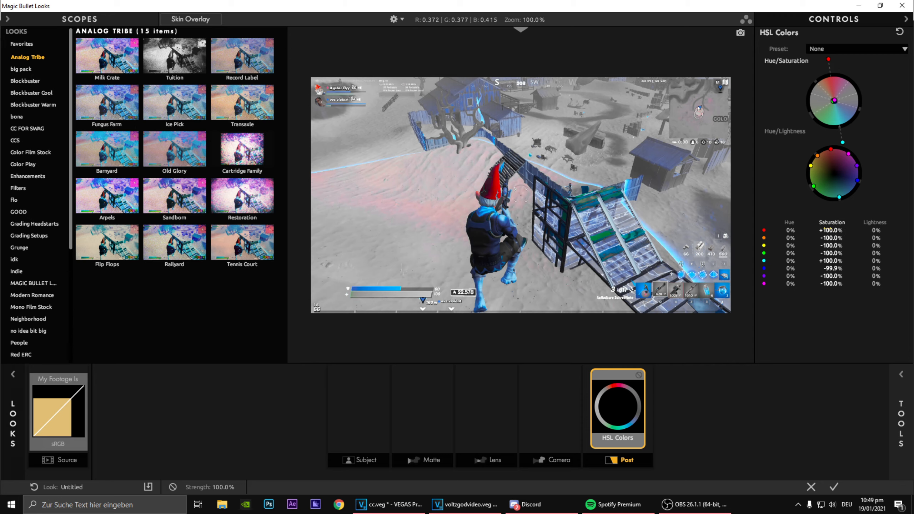
left_click_drag(827, 229, 792, 231)
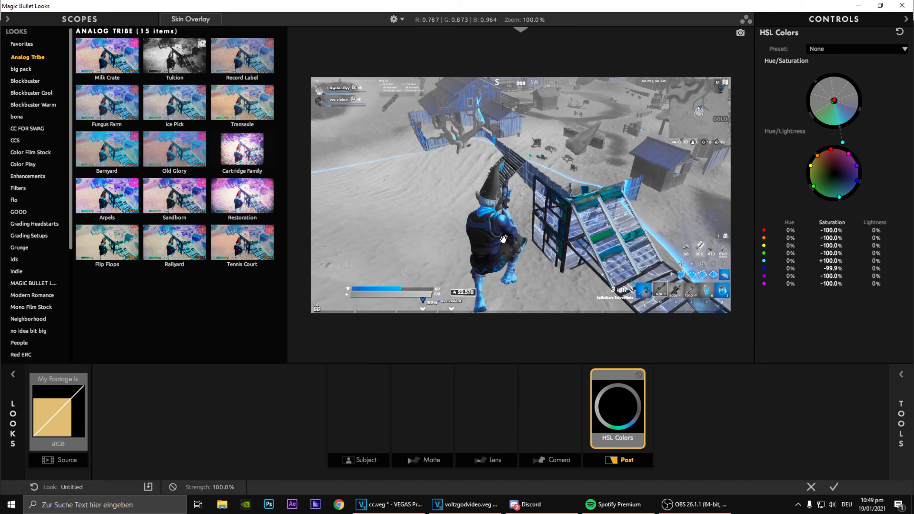
left_click_drag(826, 230, 863, 229)
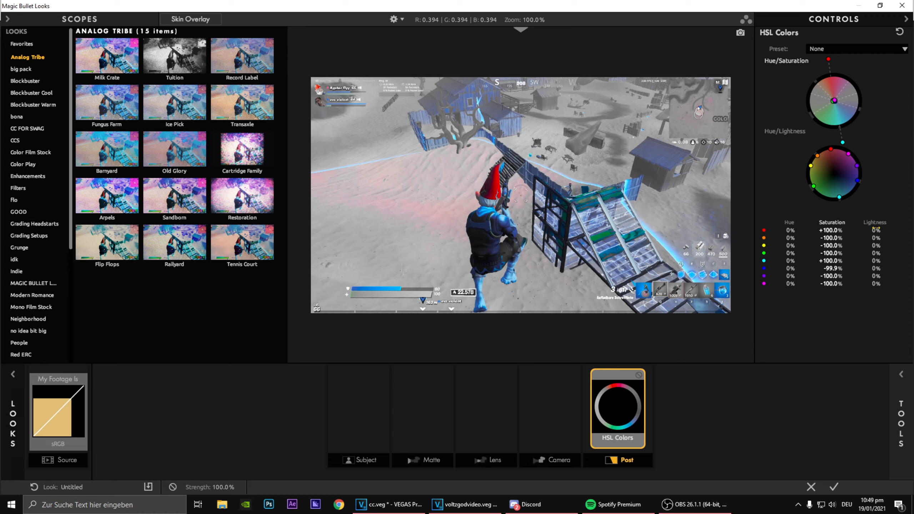
Test the red lightness at -100%, and set both the red and the cyan lightness to +100%.
left_click_drag(863, 232, 824, 232)
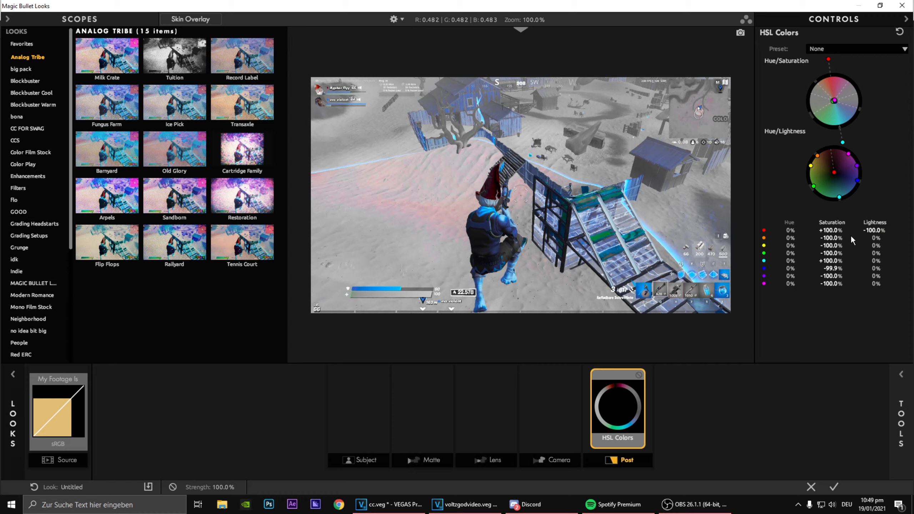
left_click_drag(870, 230, 910, 230)
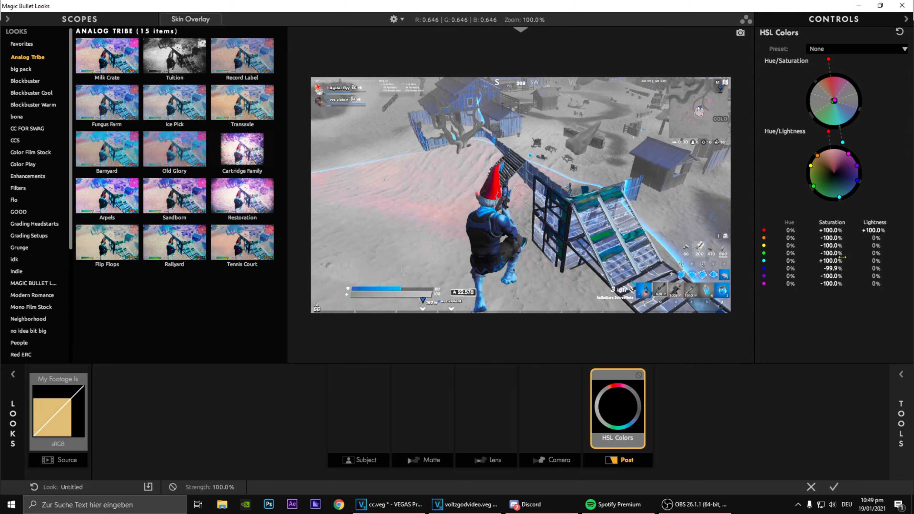
left_click_drag(827, 268, 892, 255)
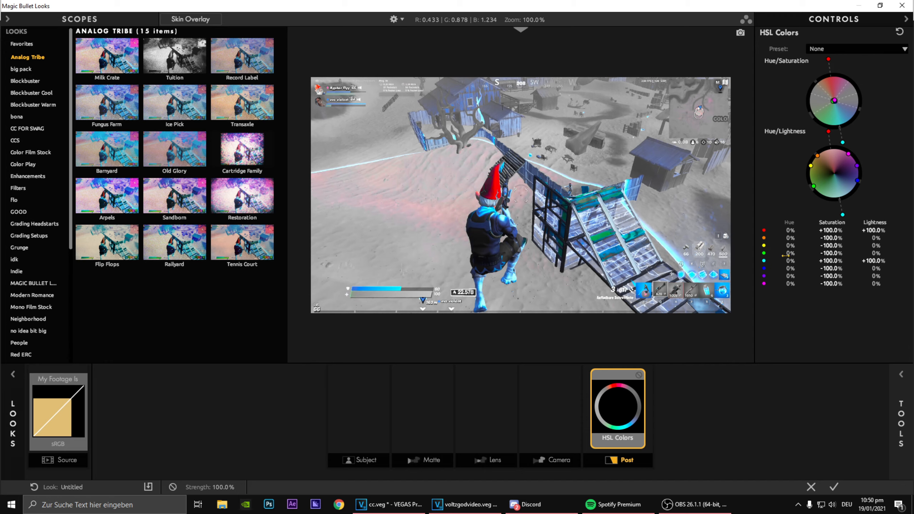
Try the red hue at +100% and -100%, and reset it to 0%.
left_click_drag(828, 58, 807, 68)
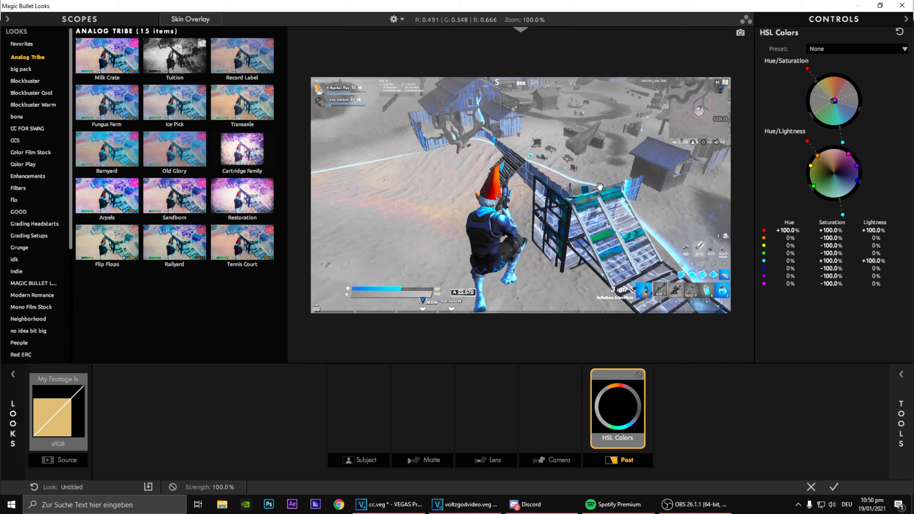
left_click_drag(788, 230, 818, 240)
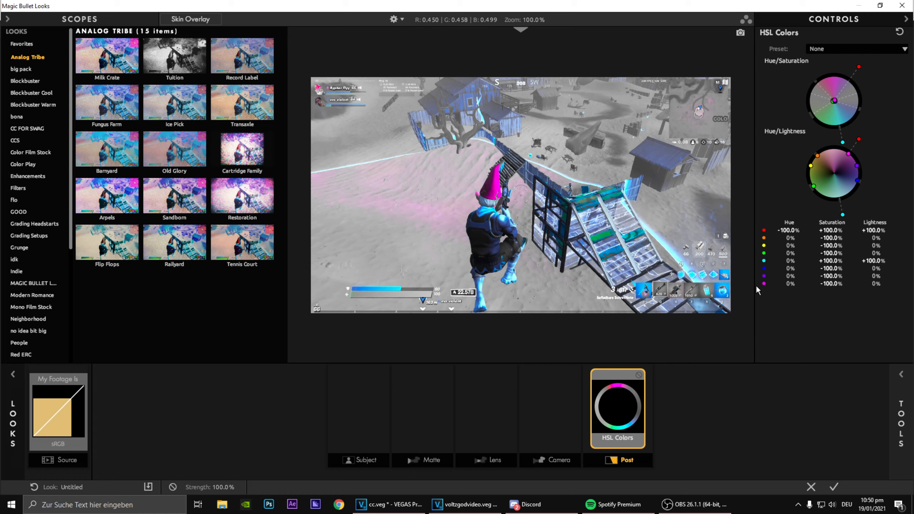
left_click_drag(779, 231, 790, 231)
left_click(789, 230)
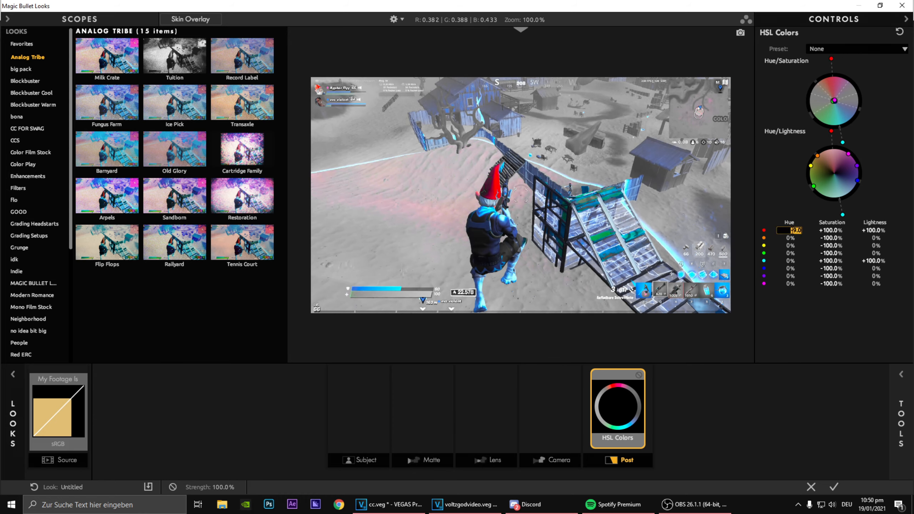
type("0")
key("Return")
Compare the cyan hue at +100% and -100%, and leave it at +100%.
left_click_drag(789, 260, 828, 261)
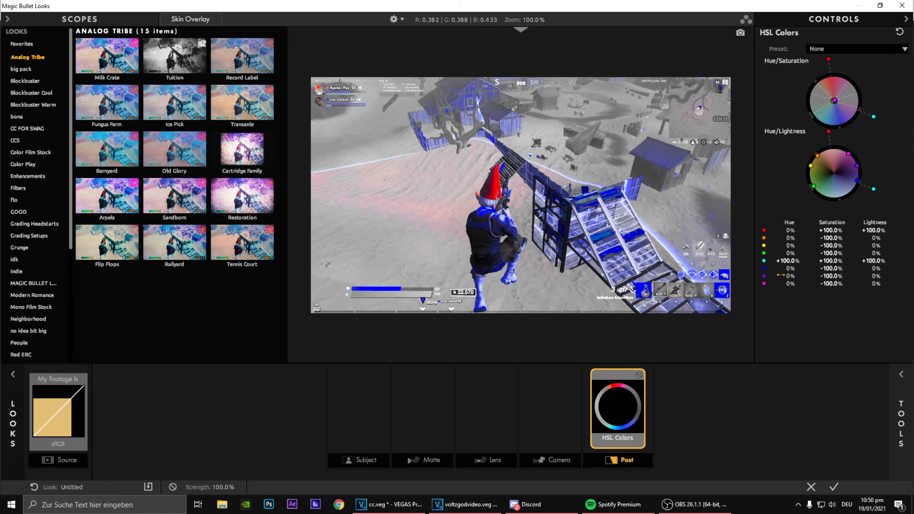
left_click_drag(782, 261, 780, 262)
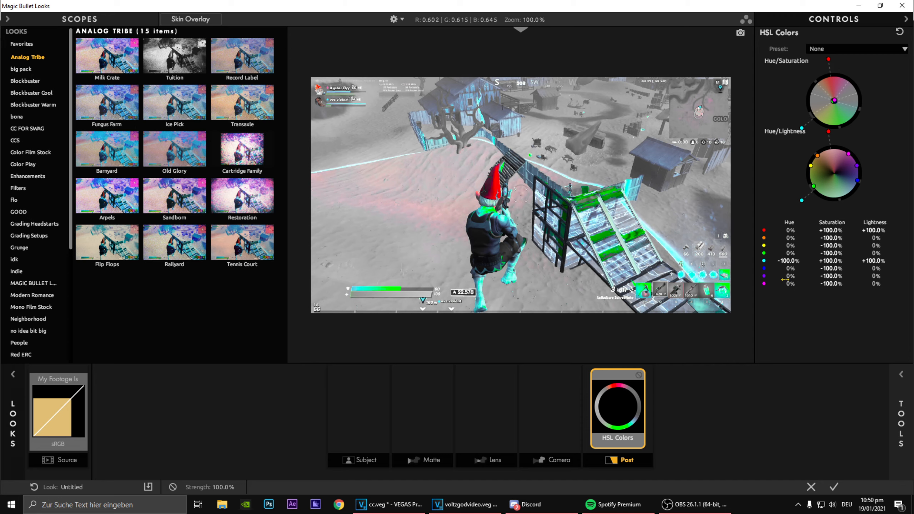
left_click_drag(787, 261, 786, 261)
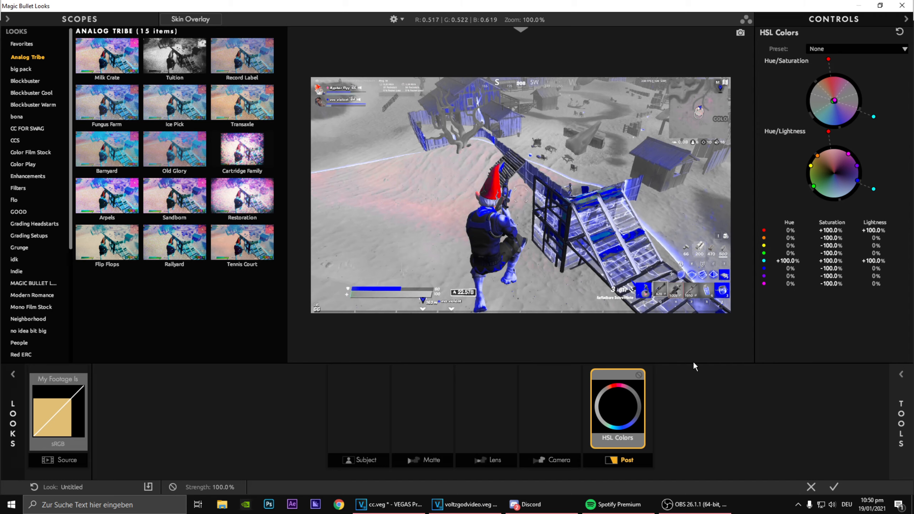
Add a second HSL Colors tool after the first in the Post stage and set its red saturation and hue to +100%.
left_click(899, 376)
left_click_drag(843, 265, 653, 449)
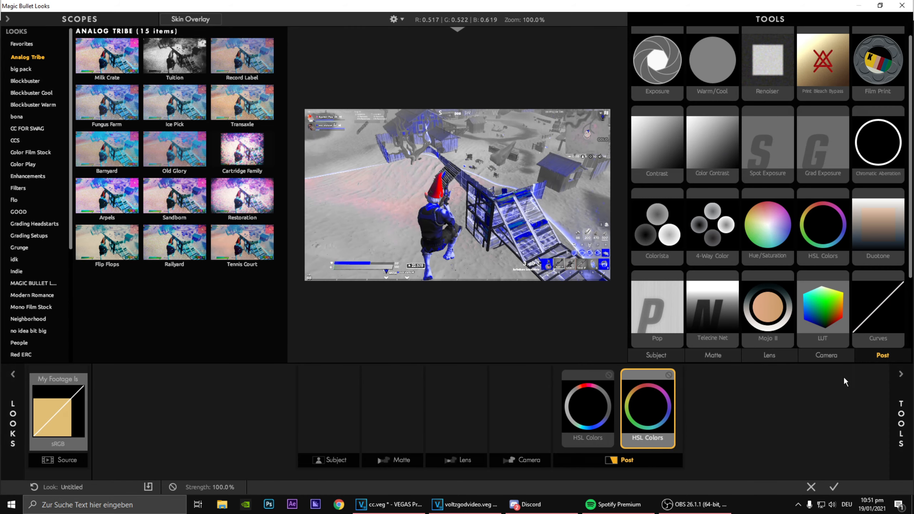
left_click(900, 384)
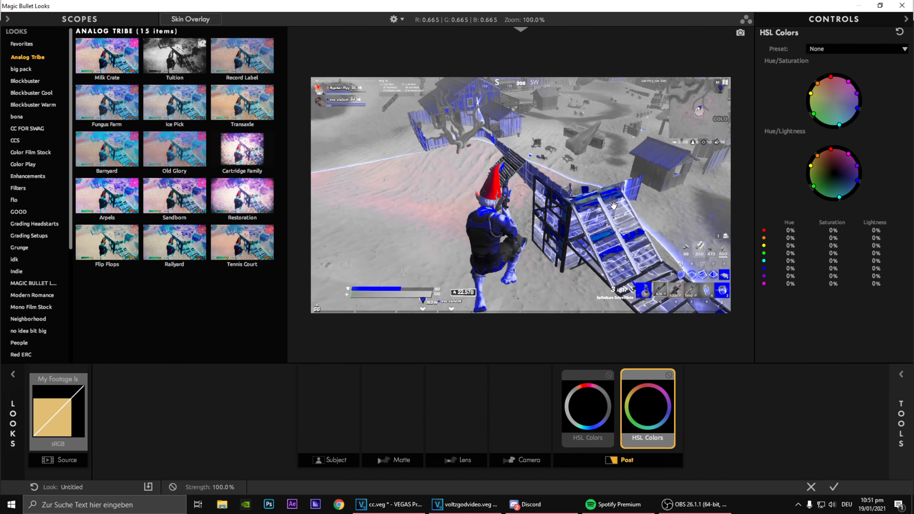
left_click_drag(828, 230, 864, 230)
left_click_drag(790, 230, 780, 253)
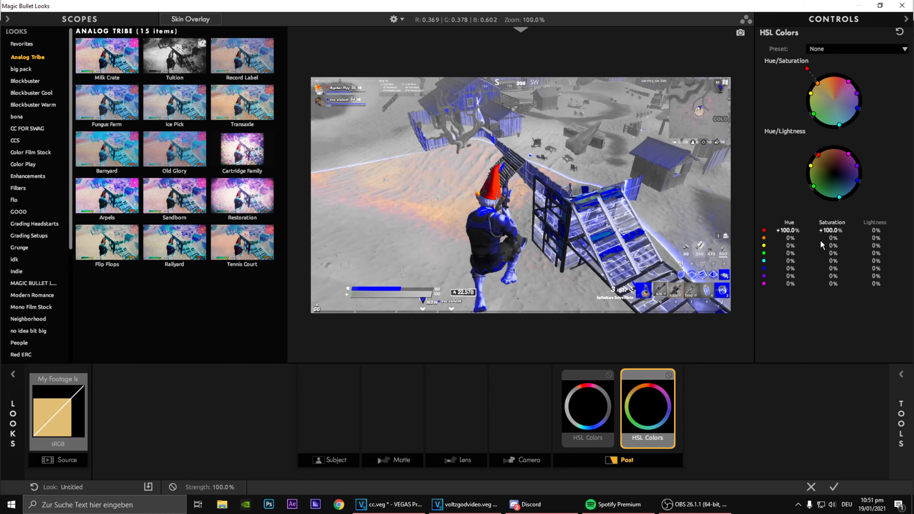
Try a yellow saturation of -97% and a changed blue saturation in the second HSL Colors tool, and reset both to 0%.
left_click_drag(811, 94, 833, 100)
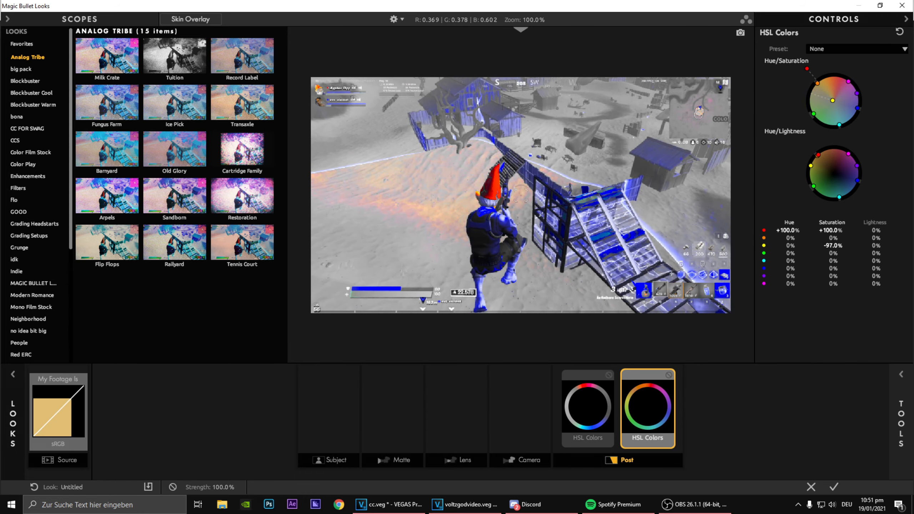
left_click_drag(831, 245, 857, 265)
left_click(831, 246)
type("0")
key("Return")
left_click(828, 271)
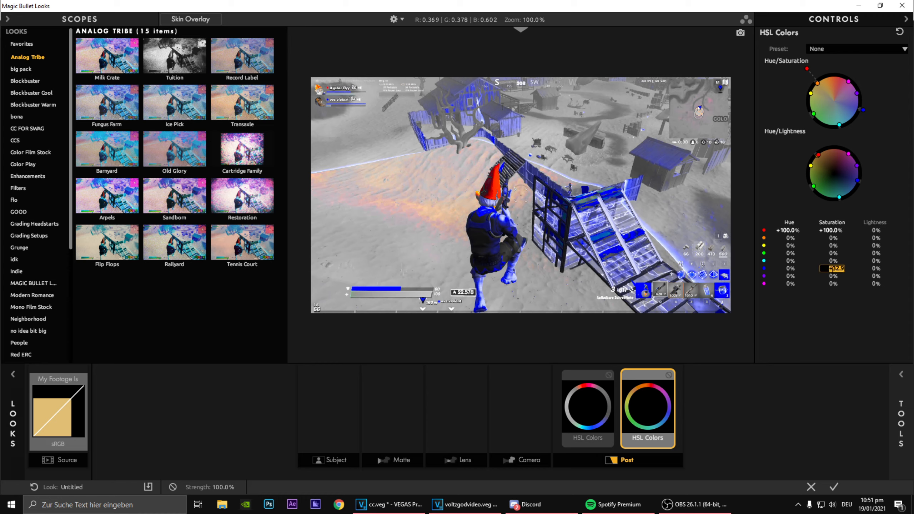
type("0")
key("Return")
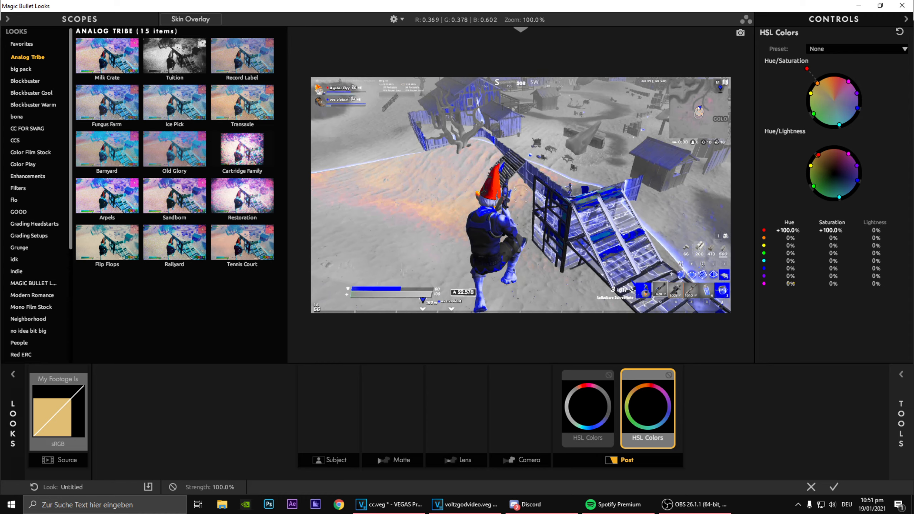
Set the purple and magenta hues to -100% and the red lightness to +100% in the second HSL Colors tool.
left_click_drag(790, 283, 839, 284)
mouse_move(784, 276)
left_mouse_down()
mouse_move(803, 275)
mouse_move(775, 280)
left_mouse_up()
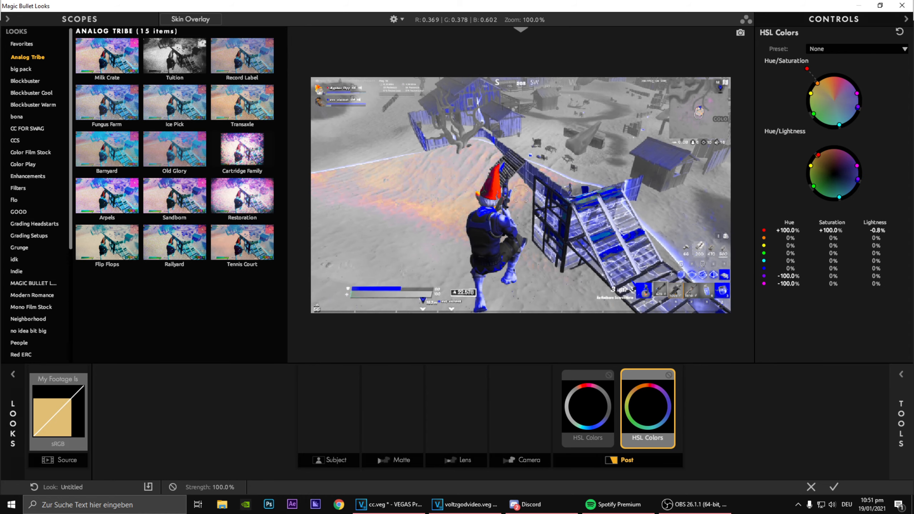
mouse_move(876, 230)
left_mouse_down()
mouse_move(913, 231)
mouse_move(878, 231)
left_mouse_up()
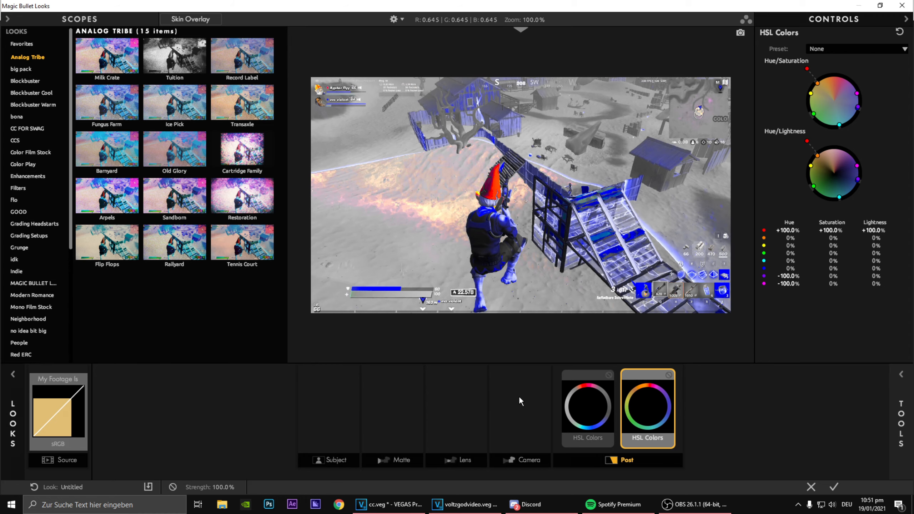
Add a Hue/Saturation tool after the second HSL Colors tool in the Post stage and show its controls.
left_click(901, 374)
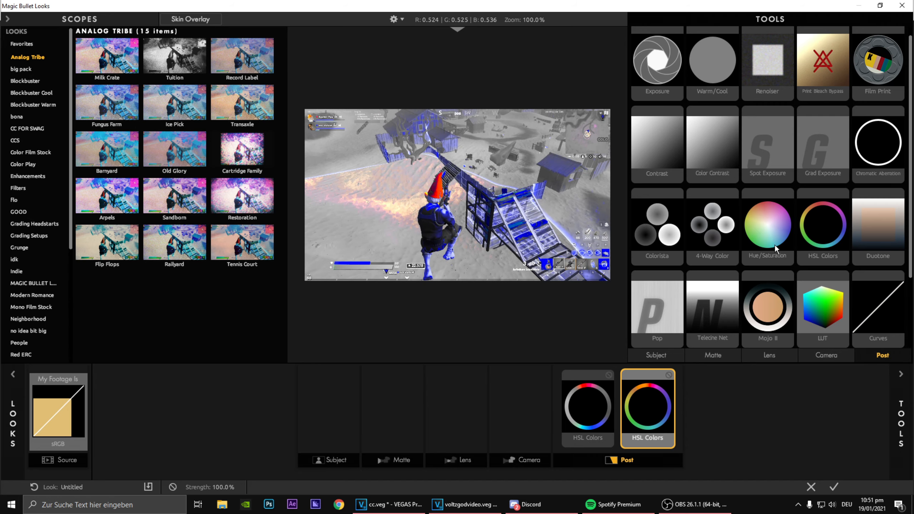
left_click_drag(782, 218, 685, 411)
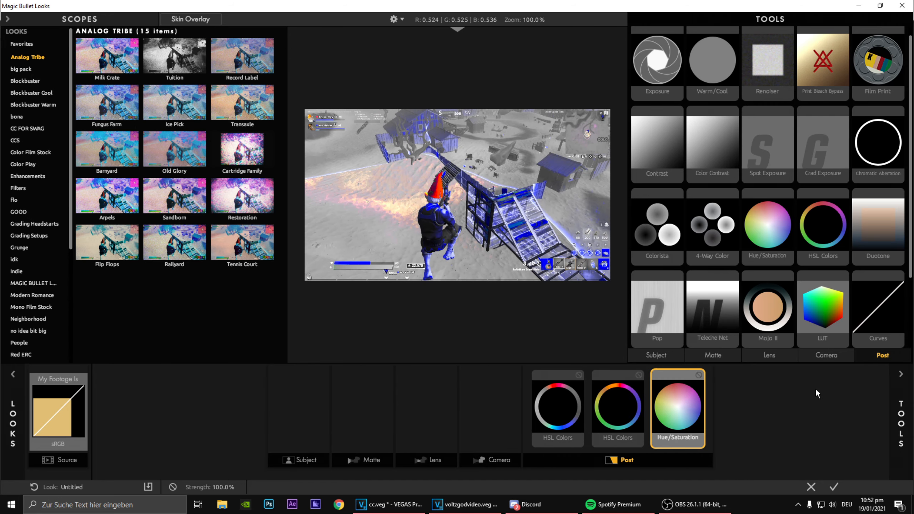
left_click(901, 375)
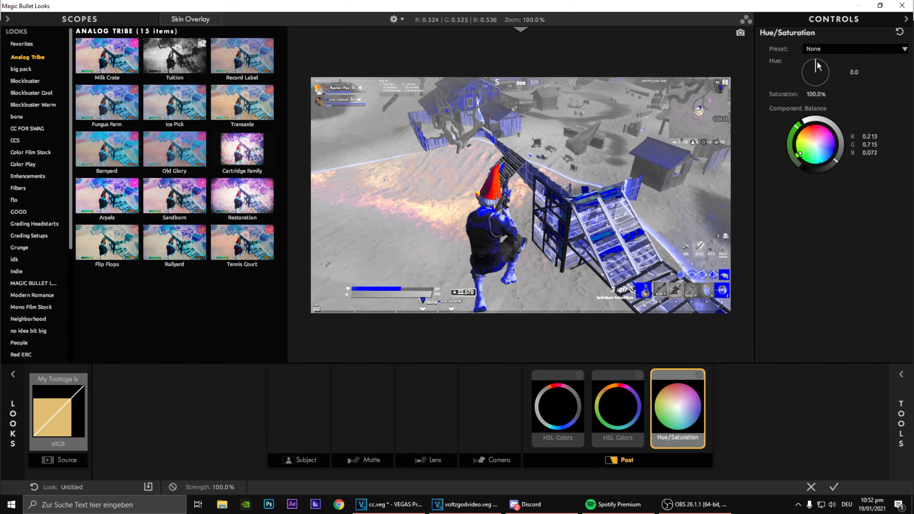
Try hue shifts of +119.2 and +4.9 in the Hue/Saturation tool, and reset the hue to 0.0.
left_click_drag(816, 67, 815, 127)
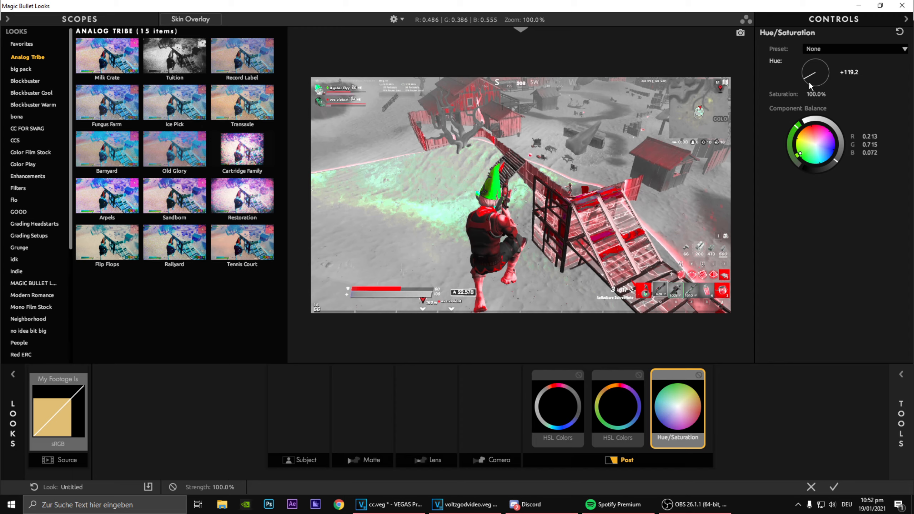
mouse_move(809, 86)
left_mouse_down()
mouse_move(810, 50)
mouse_move(809, 69)
left_mouse_up()
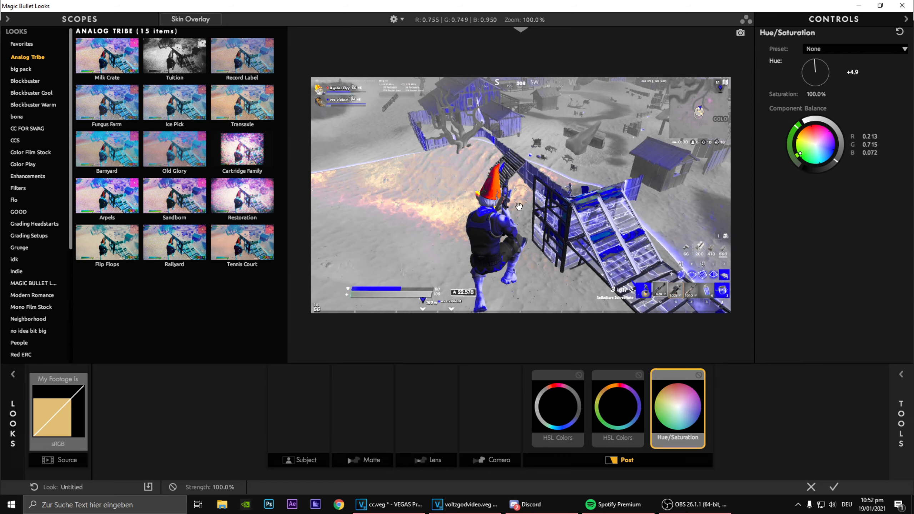
left_click_drag(815, 72, 876, 77)
left_click(853, 73)
key("Return")
Set the Hue/Saturation component balance to R 1.000, G 1.000, B 0.819 and its hue to -28.3.
left_click_drag(834, 160, 783, 124)
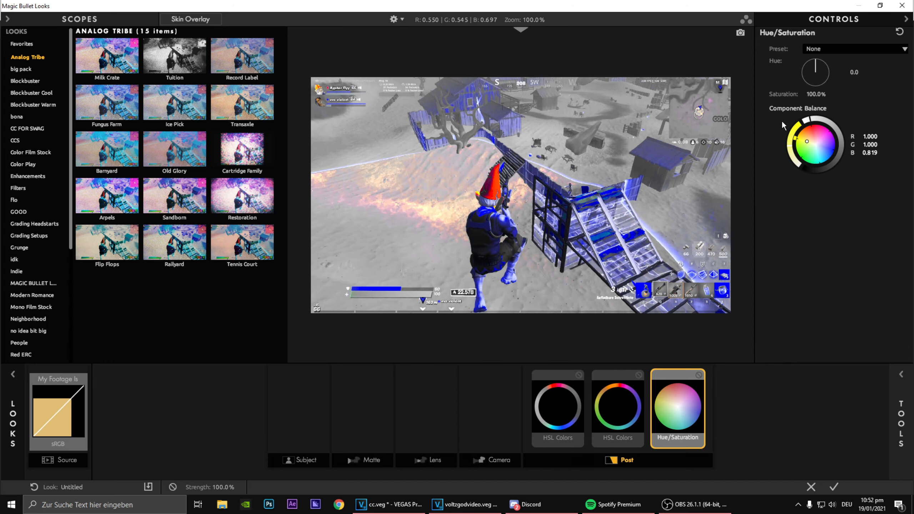
left_click_drag(578, 219, 579, 219)
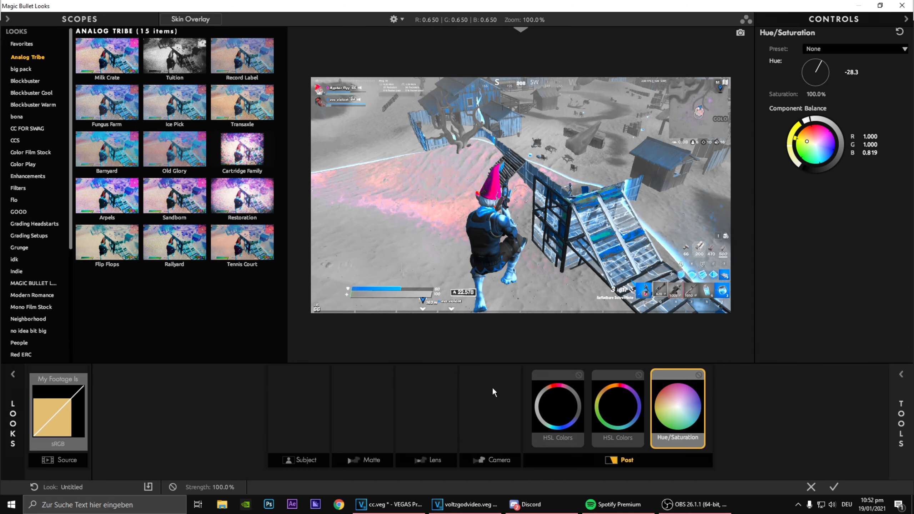
left_click(752, 400)
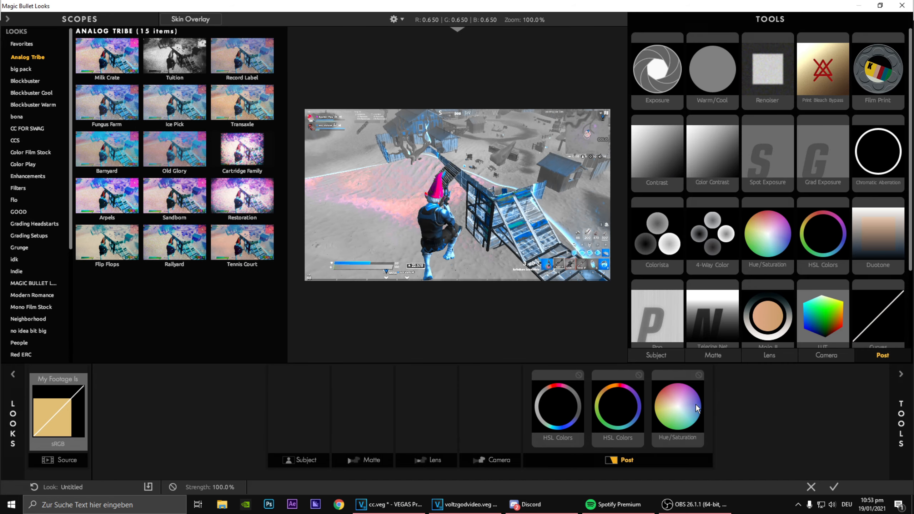
mouse_move(680, 374)
left_mouse_down()
mouse_move(670, 376)
mouse_move(759, 193)
mouse_move(777, 189)
mouse_move(692, 163)
mouse_move(776, 95)
mouse_move(770, 182)
mouse_move(663, 179)
mouse_move(761, 198)
mouse_move(681, 146)
mouse_move(691, 124)
mouse_move(699, 362)
mouse_move(680, 380)
left_mouse_up()
left_click(899, 378)
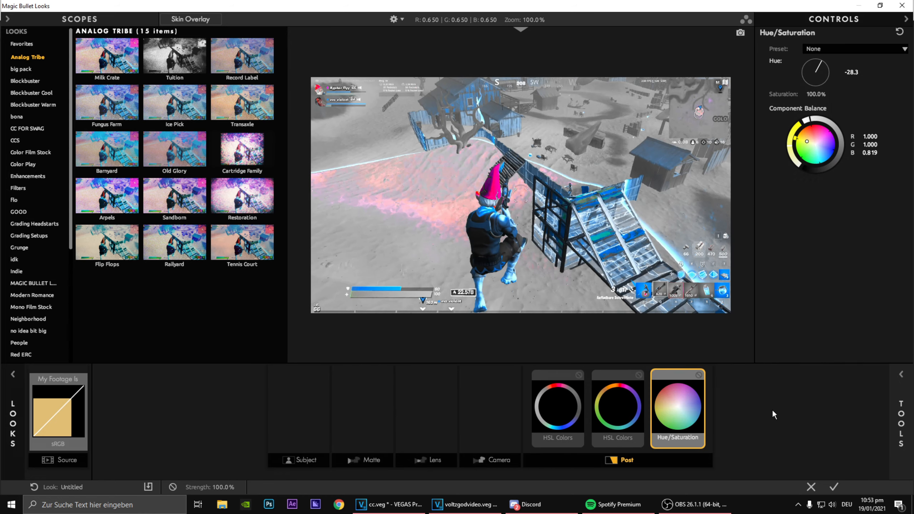
Add a Curves tool to the Camera stage and show its controls.
left_click(497, 463)
left_click(896, 385)
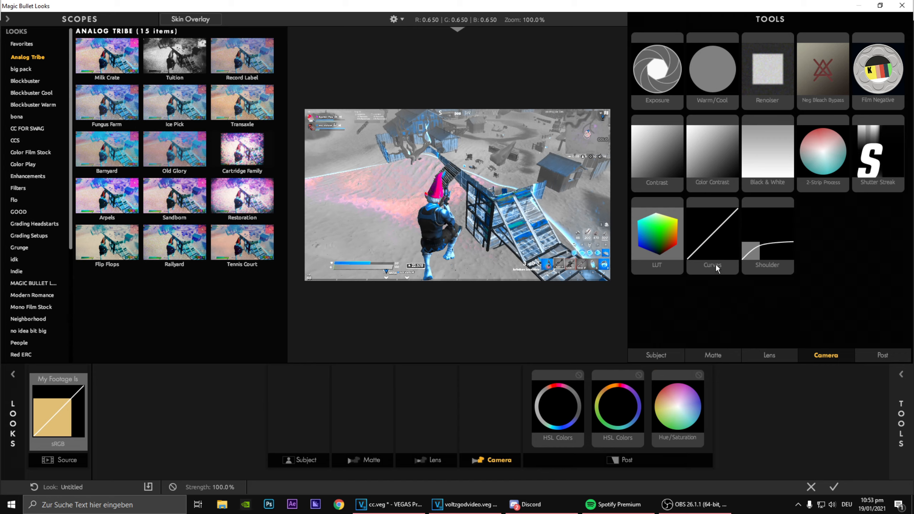
left_click_drag(716, 267, 497, 428)
left_click(497, 427)
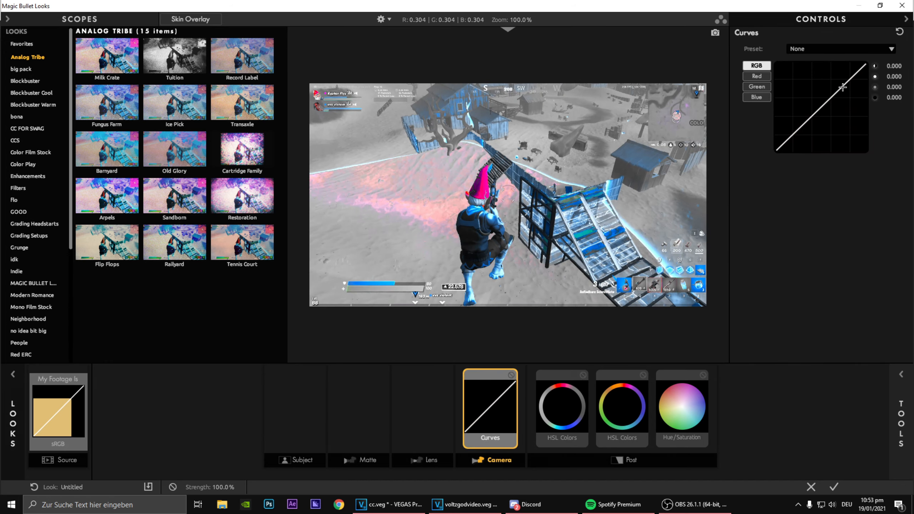
Try a steep S-shaped RGB curve in the Curves tool, and reset the tool.
mouse_move(842, 87)
left_mouse_down()
mouse_move(858, 101)
mouse_move(830, 80)
left_mouse_up()
left_click_drag(811, 118, 822, 130)
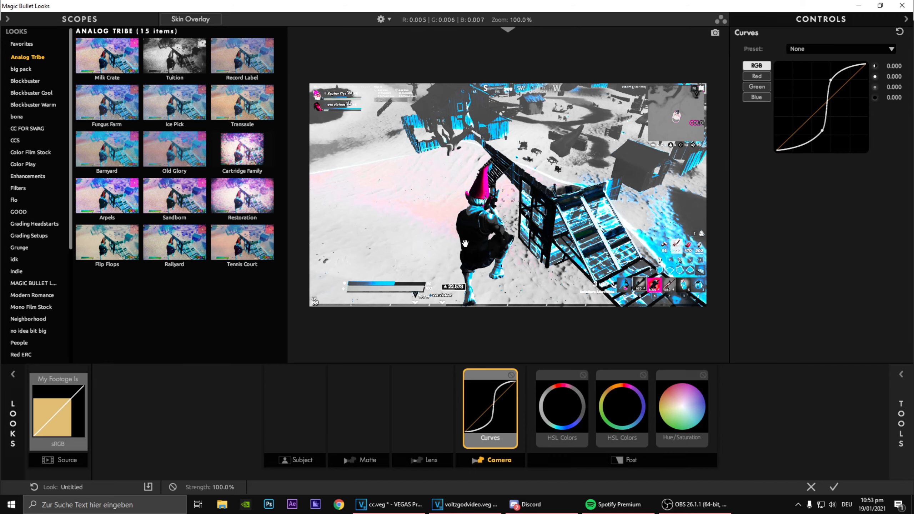
left_click(899, 32)
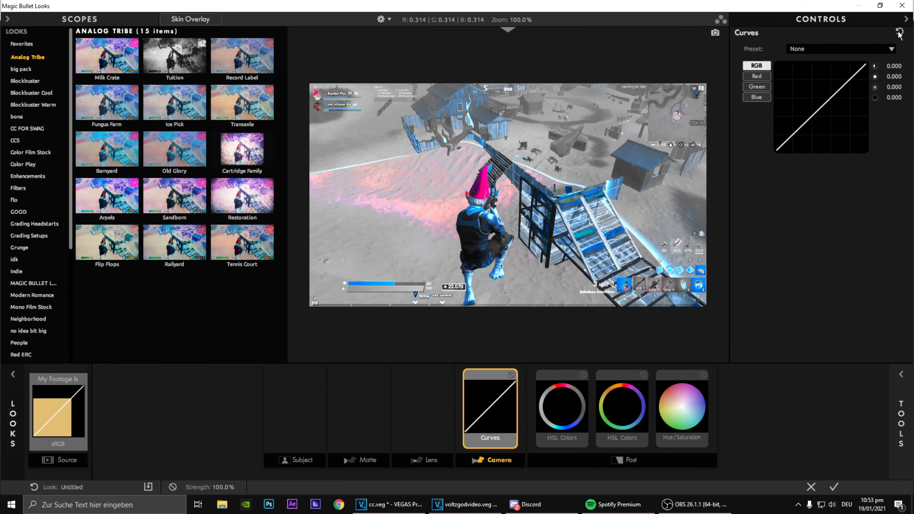
Shape the blue curve with lowered shadows and raised highlights, and bow the green curve downward through the midtones.
left_click(756, 96)
mouse_move(802, 126)
left_mouse_down()
mouse_move(814, 140)
mouse_move(803, 133)
left_mouse_up()
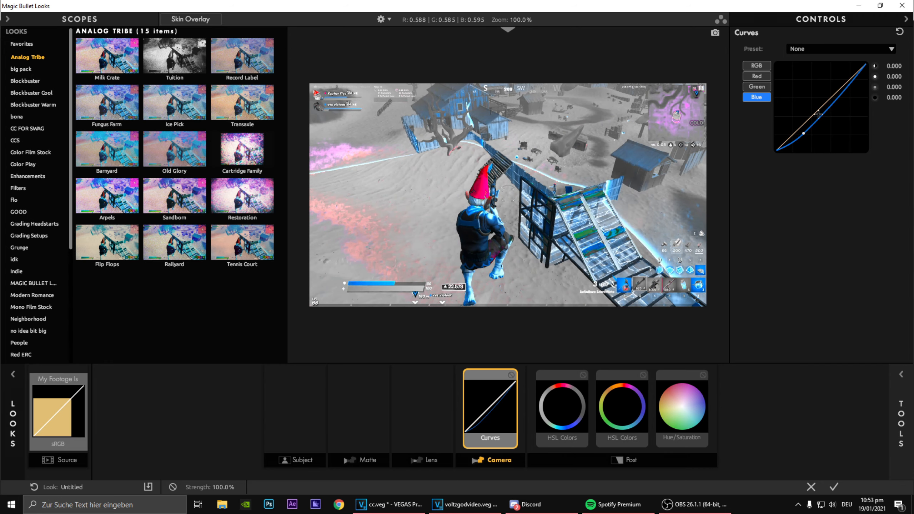
left_click_drag(849, 92, 826, 123)
left_click(766, 89)
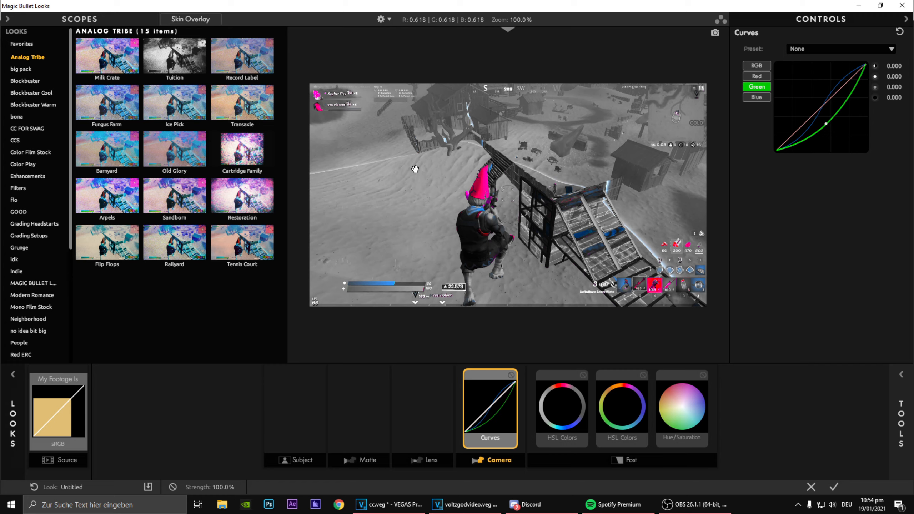
Add an Edge Softness tool to the Lens stage.
left_click(902, 380)
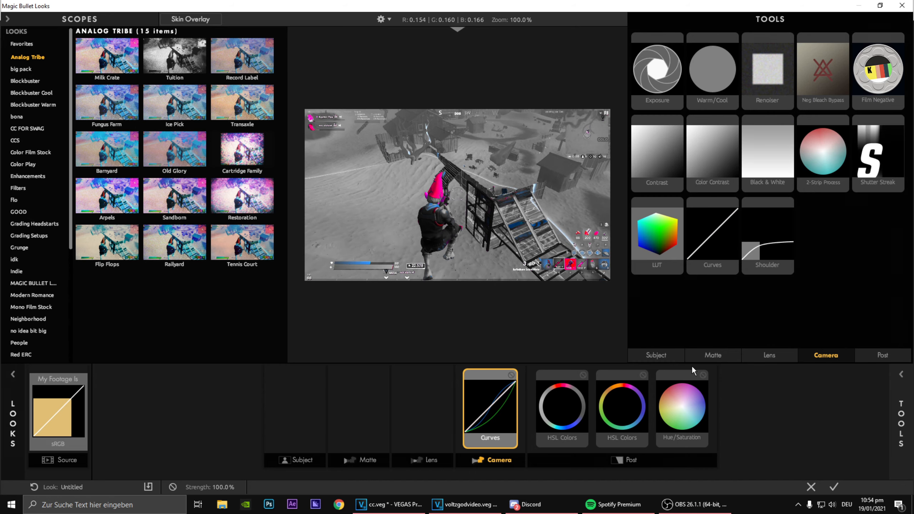
left_click(488, 479)
left_click(431, 464)
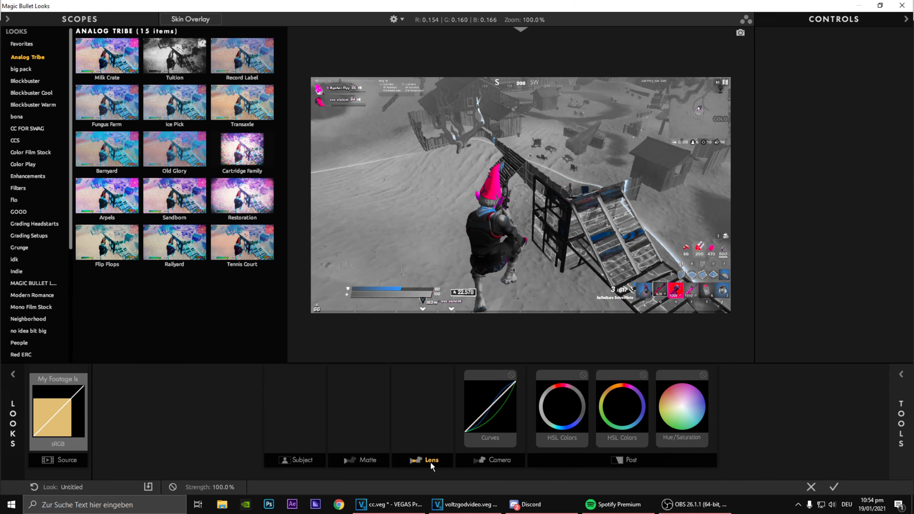
left_click(901, 374)
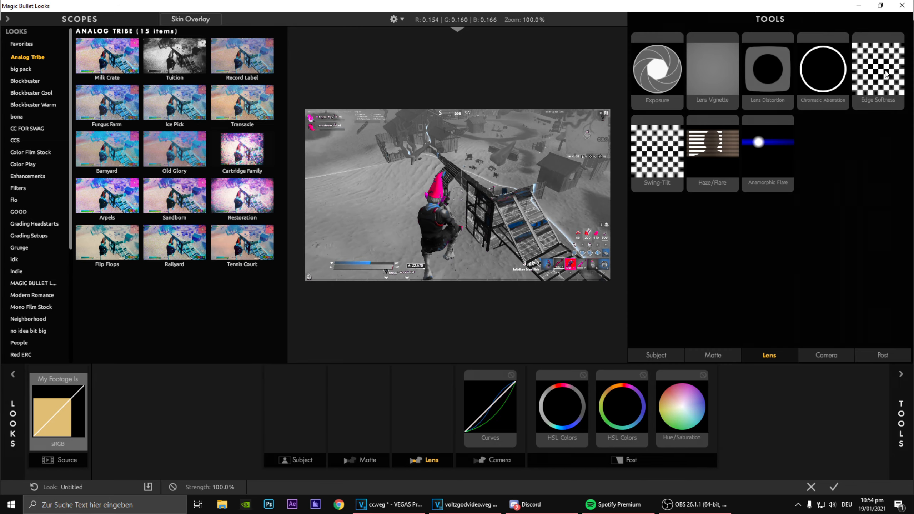
left_click_drag(885, 74, 444, 405)
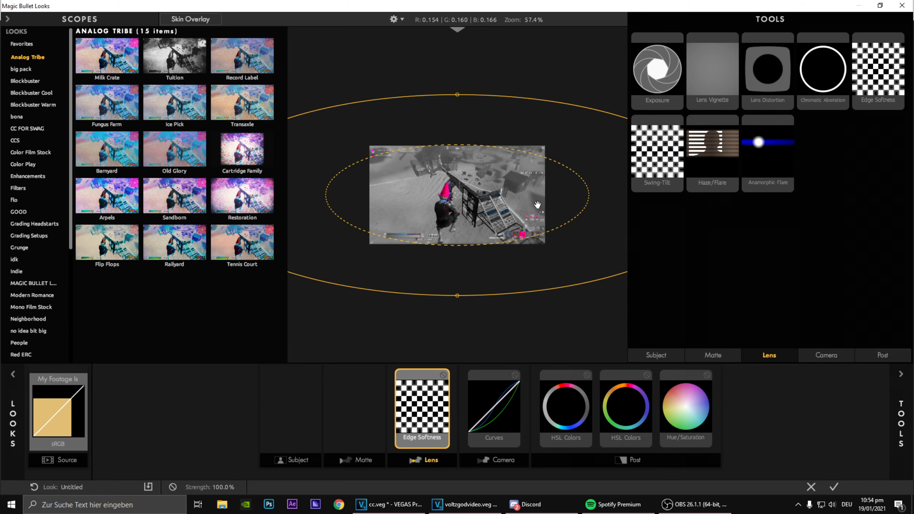
Slightly shrink the Edge Softness ellipses around the frame.
scroll(538, 204, "up", 2)
scroll(609, 280, "down", 3)
left_click_drag(457, 117, 457, 154)
scroll(351, 187, "down", 2)
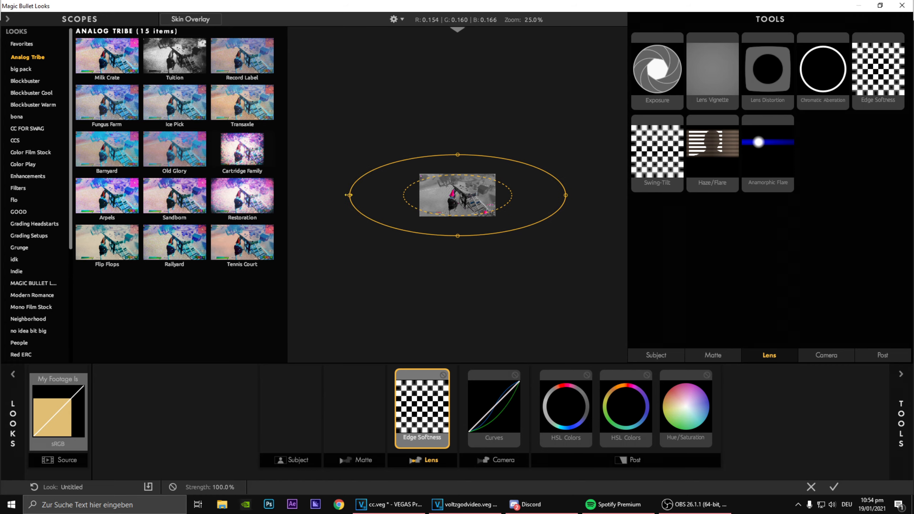
scroll(475, 205, "up", 4)
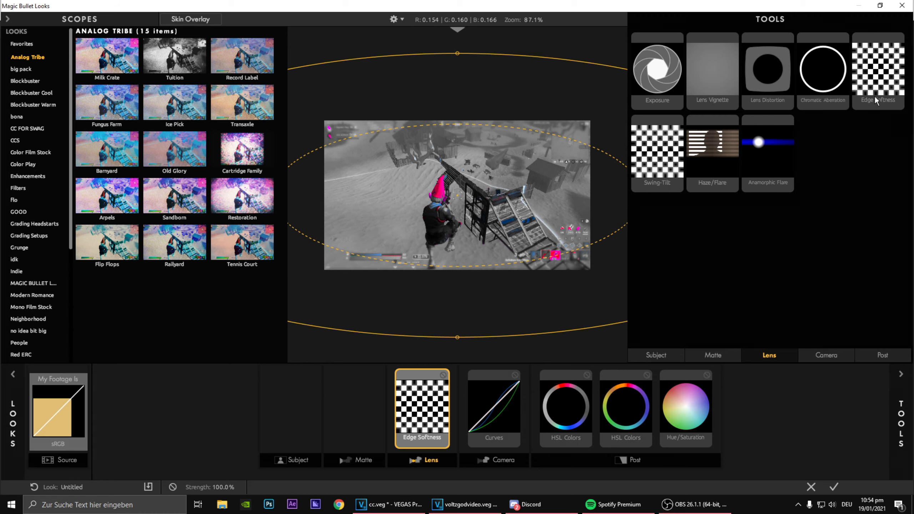
Add a Chromatic Aberration tool after Edge Softness in the Lens stage and show its controls.
left_click_drag(830, 101, 466, 418)
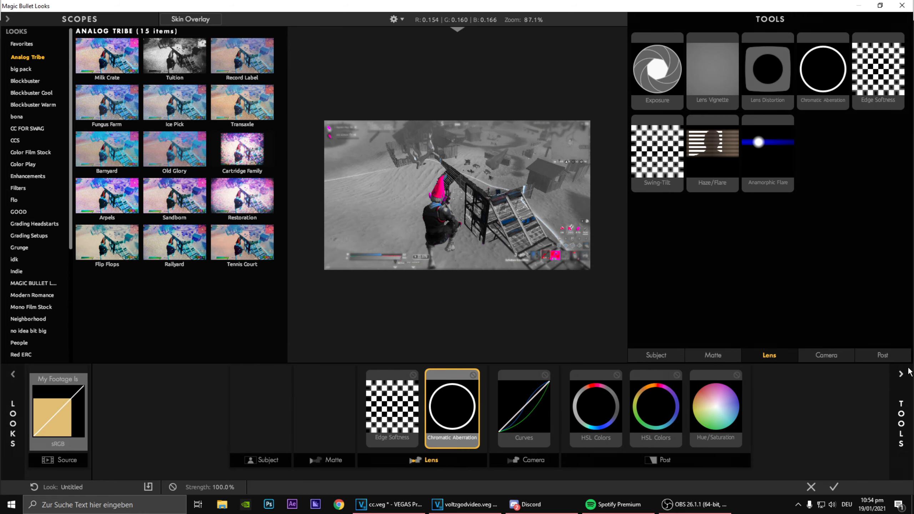
left_click(904, 378)
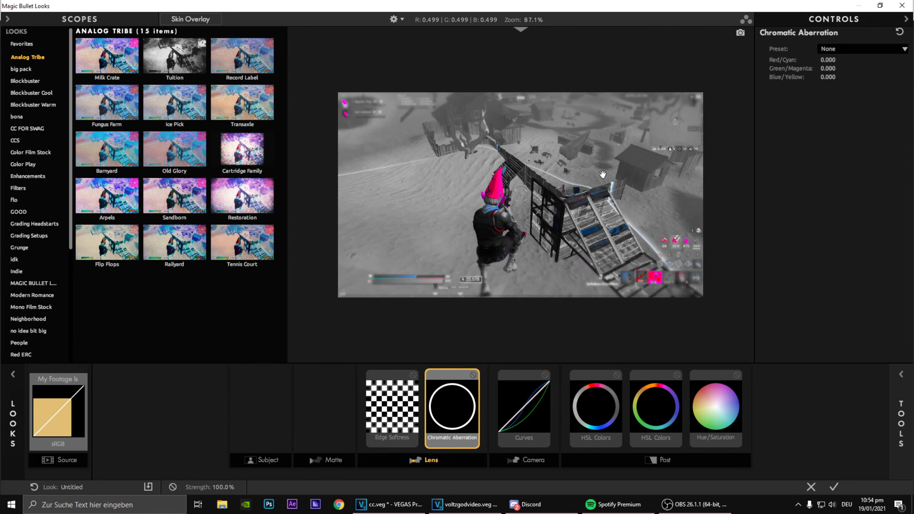
scroll(590, 185, "up", 1)
scroll(551, 190, "up", 1)
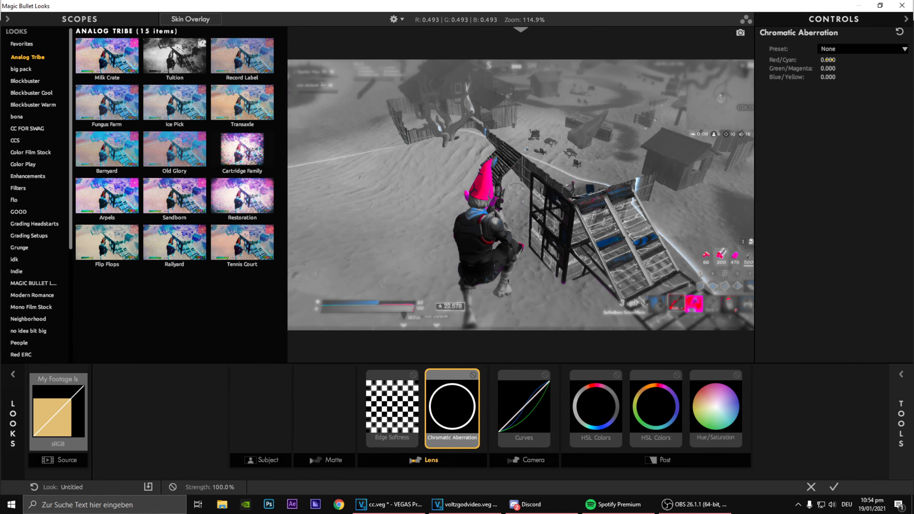
Try Red/Cyan values of +2.790 and 1.5 in the Chromatic Aberration tool, and set Red/Cyan to 0.5.
mouse_move(827, 60)
left_mouse_down()
mouse_move(860, 59)
mouse_move(838, 60)
left_mouse_up()
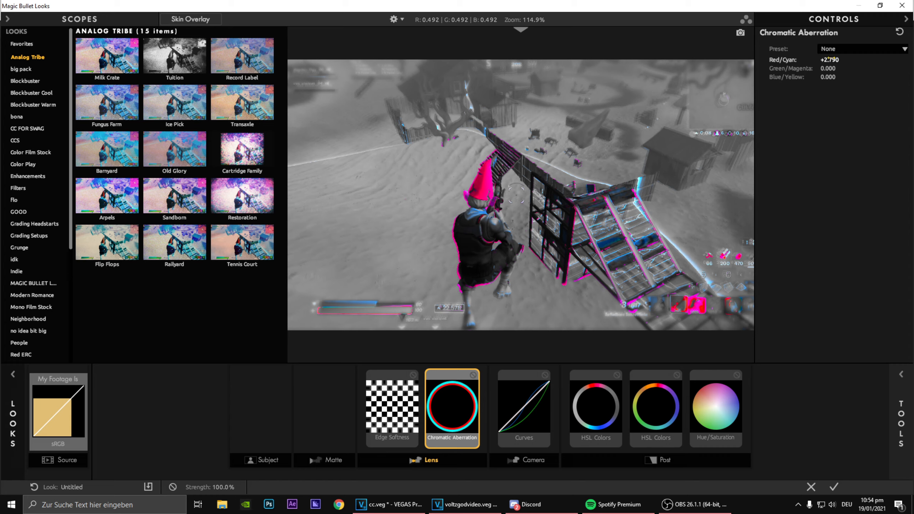
left_click_drag(830, 59, 828, 59)
left_click(830, 59)
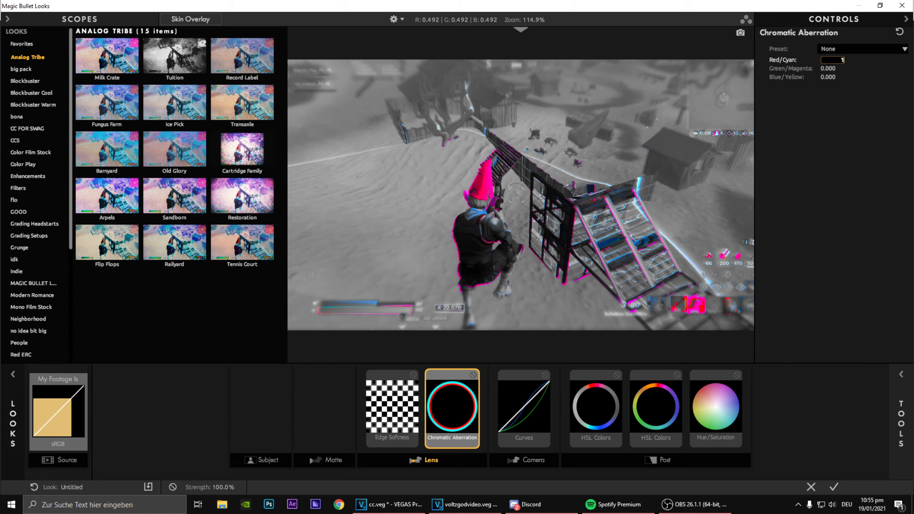
type("1.5")
key("Return")
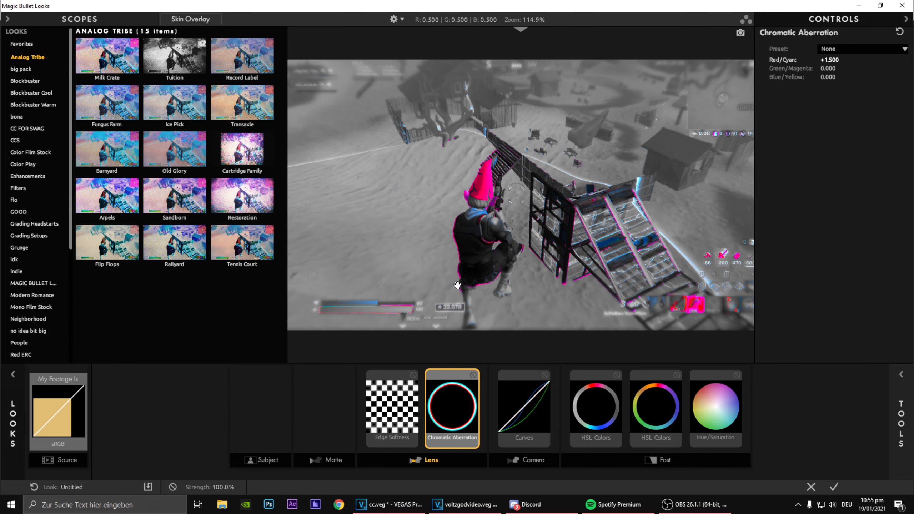
left_click_drag(824, 60, 823, 60)
left_click(824, 60)
key("Return")
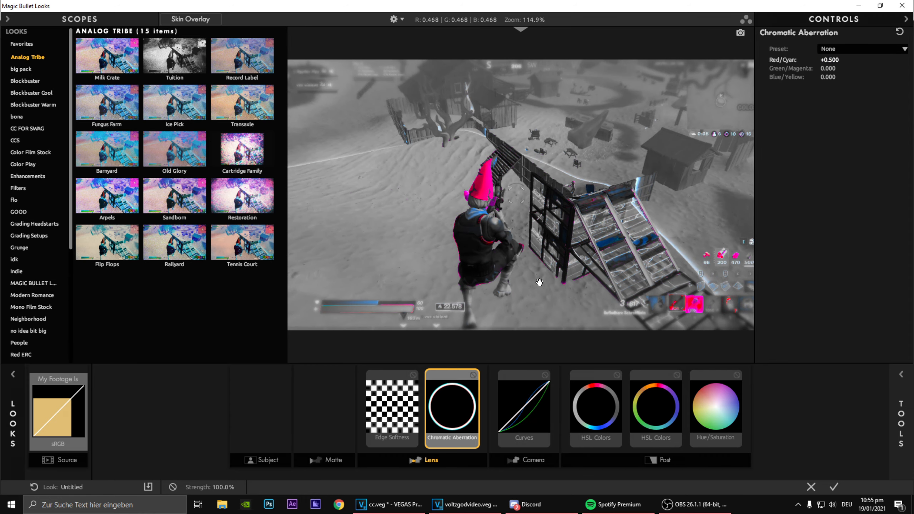
Add a Diffusion tool to the Matte stage and set its Size to 4%.
left_click(329, 462)
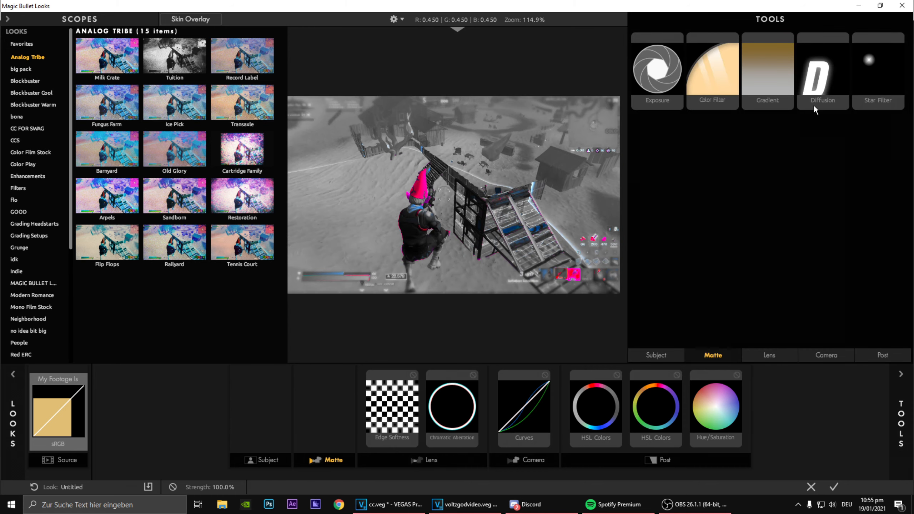
left_click_drag(818, 108, 340, 427)
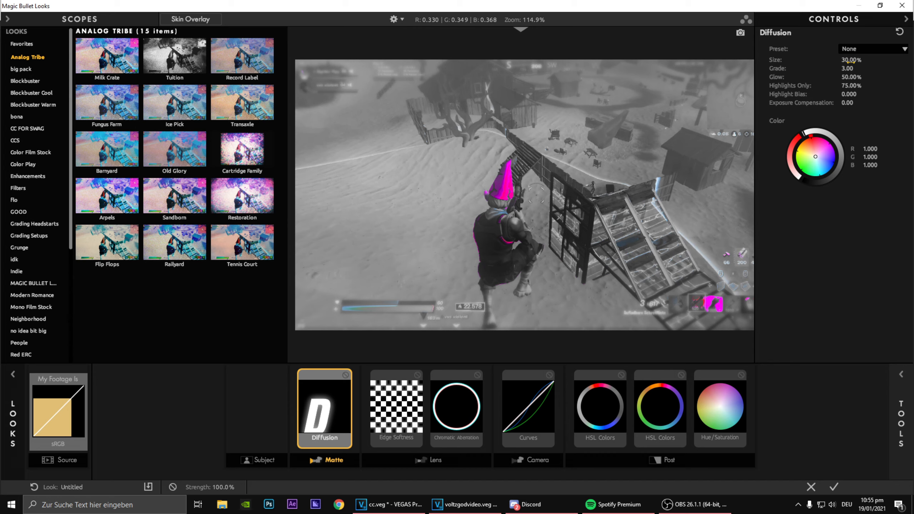
mouse_move(851, 61)
left_mouse_down()
mouse_move(816, 61)
mouse_move(844, 60)
left_mouse_up()
left_click(844, 60)
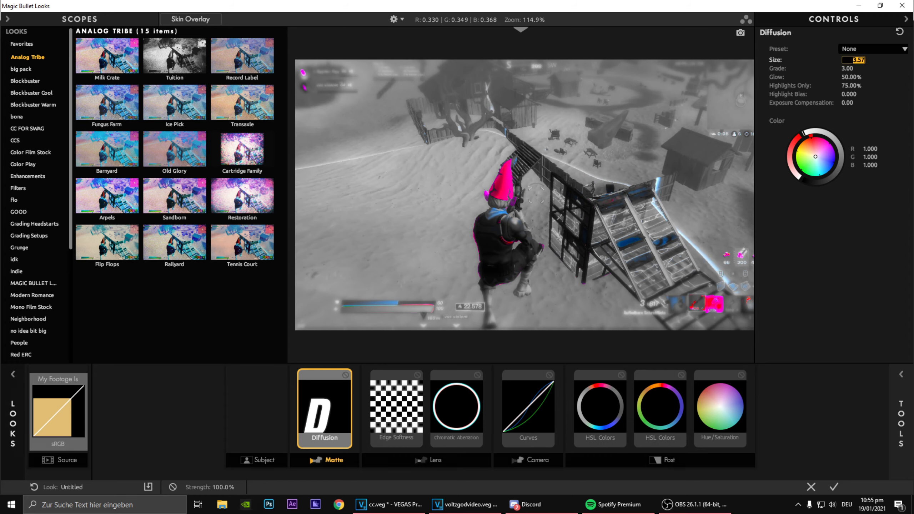
type("4")
key("Return")
Add a Haze/Flare tool after Chromatic Aberration in the Lens stage.
left_click(895, 381)
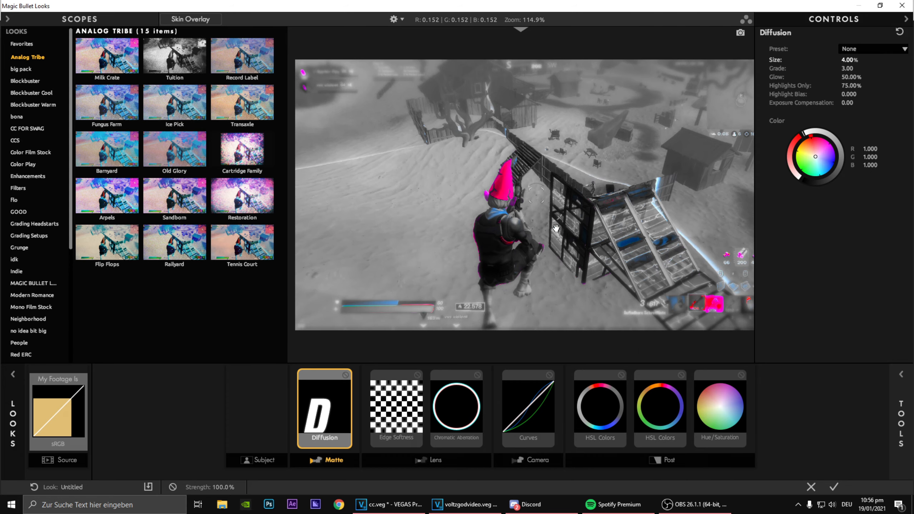
left_click(268, 423)
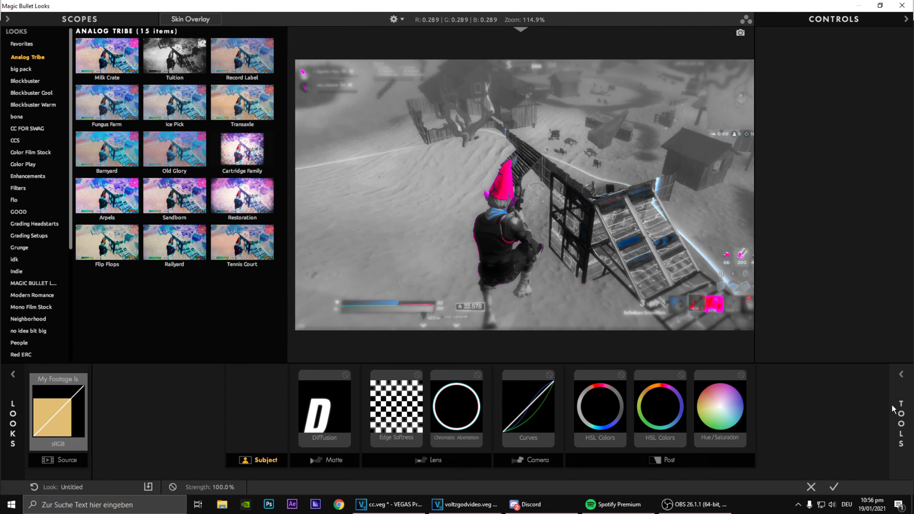
mouse_move(907, 382)
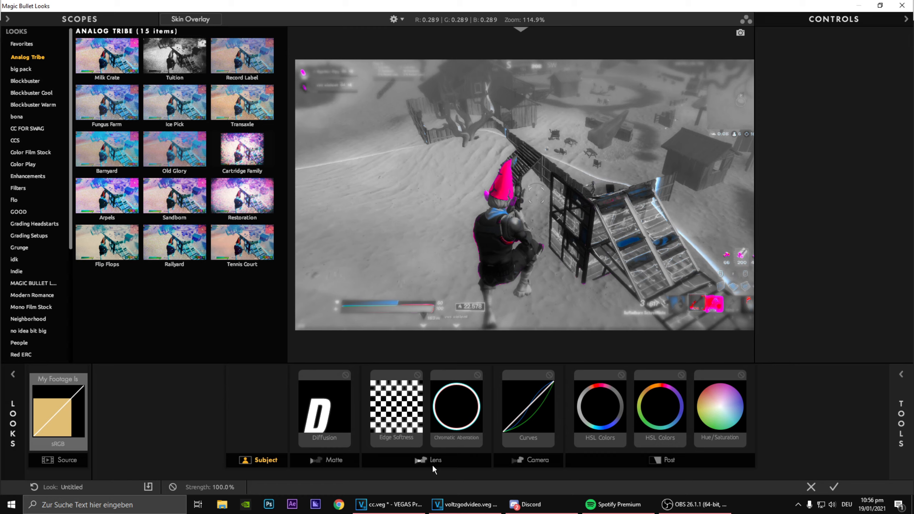
left_click(432, 463)
mouse_move(902, 414)
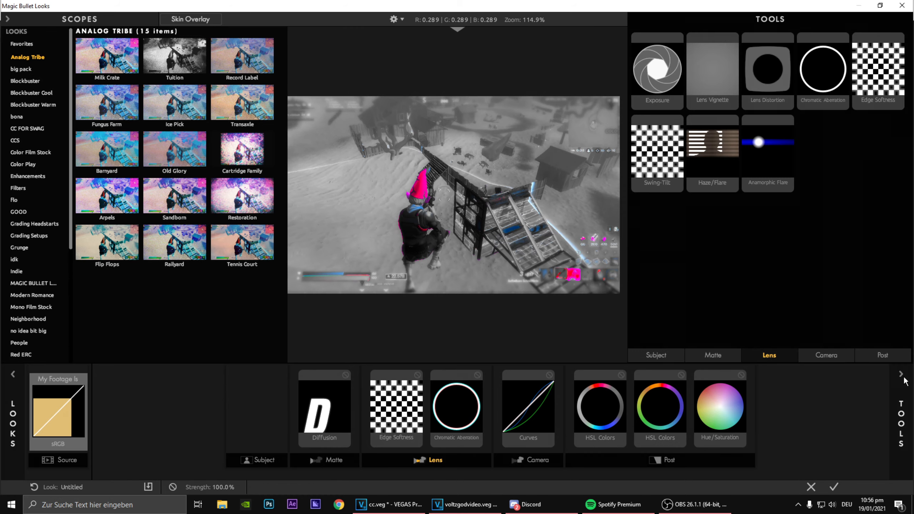
left_click_drag(720, 187, 494, 419)
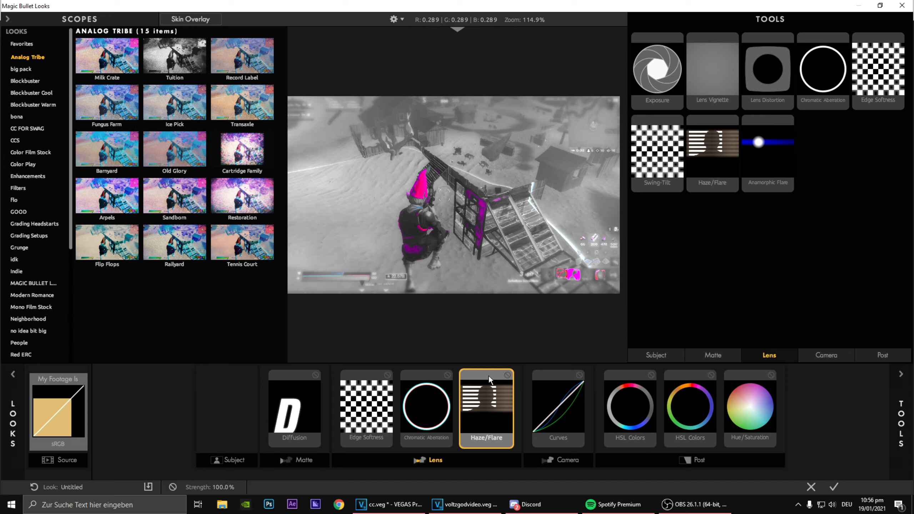
Compare the image with the Haze/Flare tool on and off, and leave the tool disabled.
left_click(508, 376)
left_click(508, 376)
left_click(507, 376)
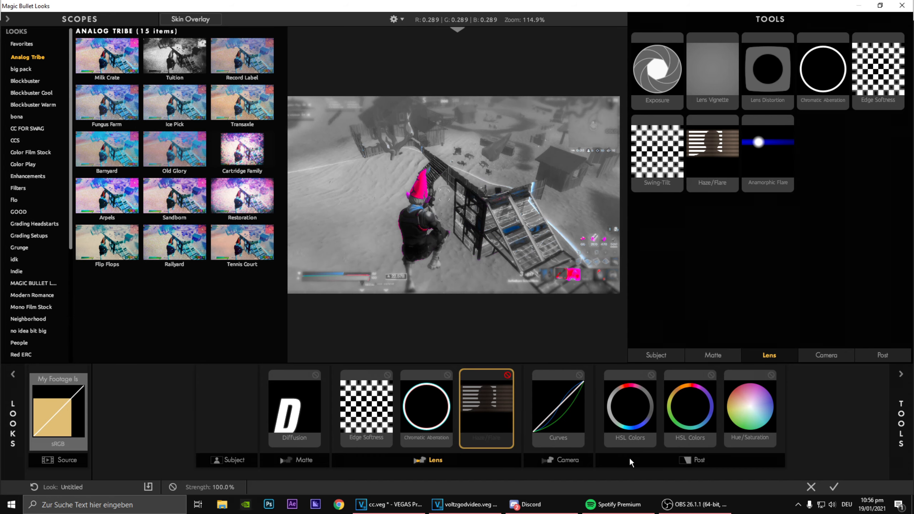